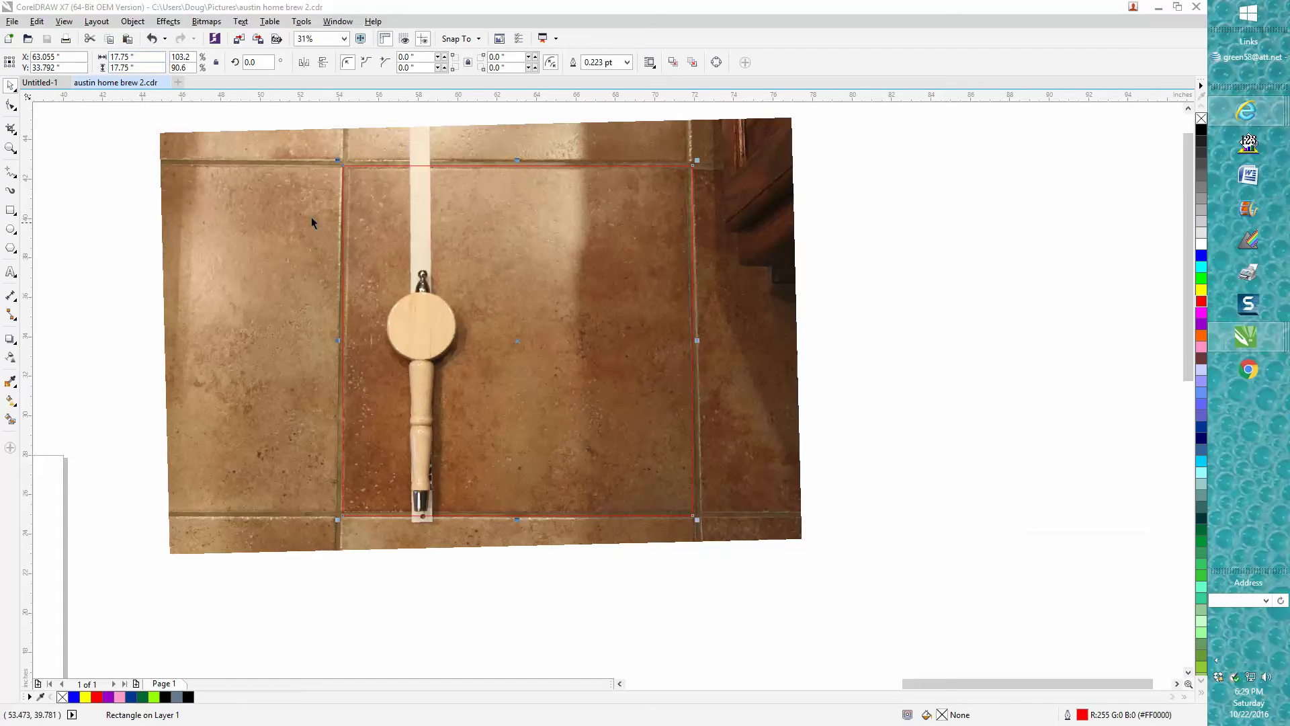
pyautogui.click(135, 23)
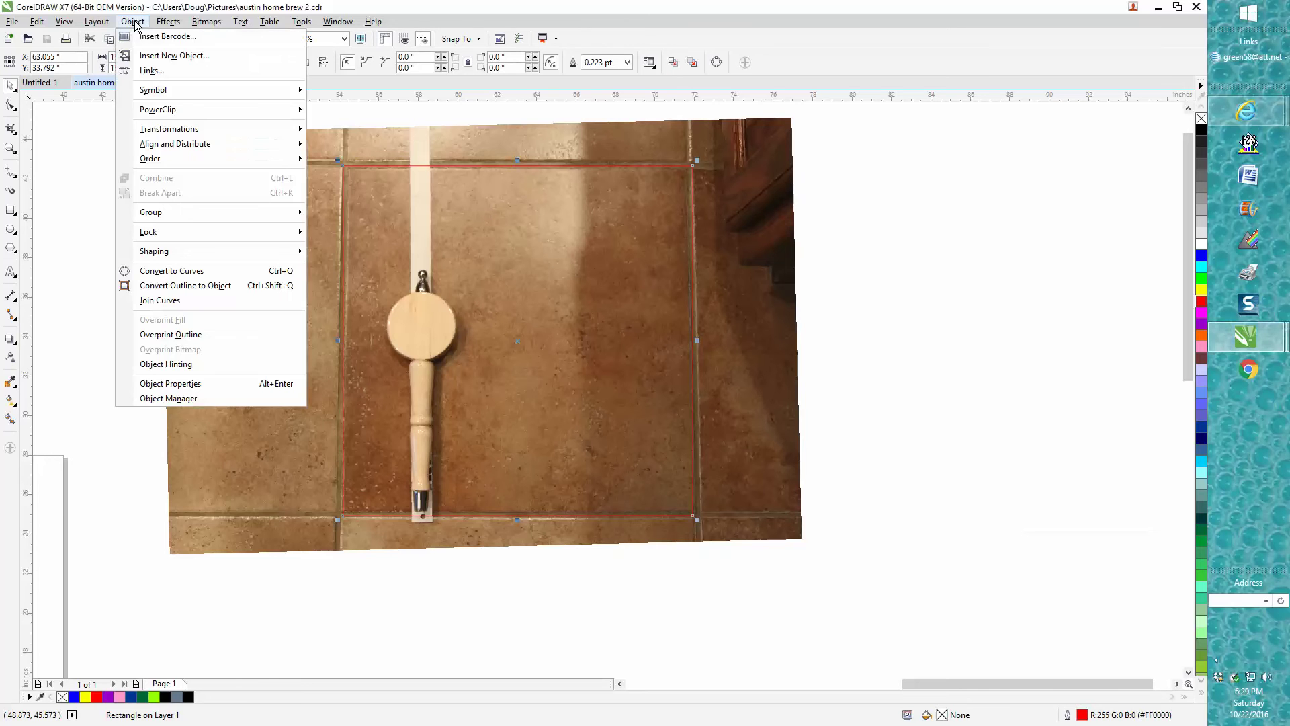
pyautogui.moveTo(164, 158)
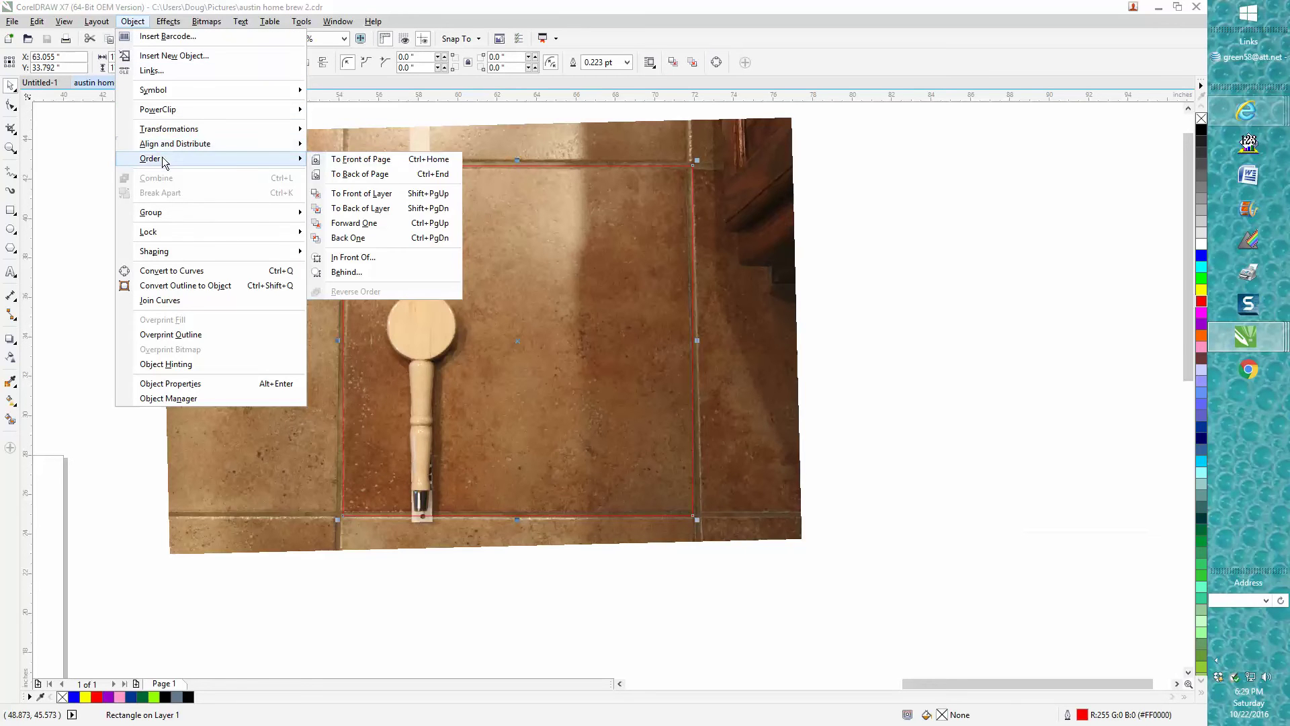
pyautogui.click(343, 175)
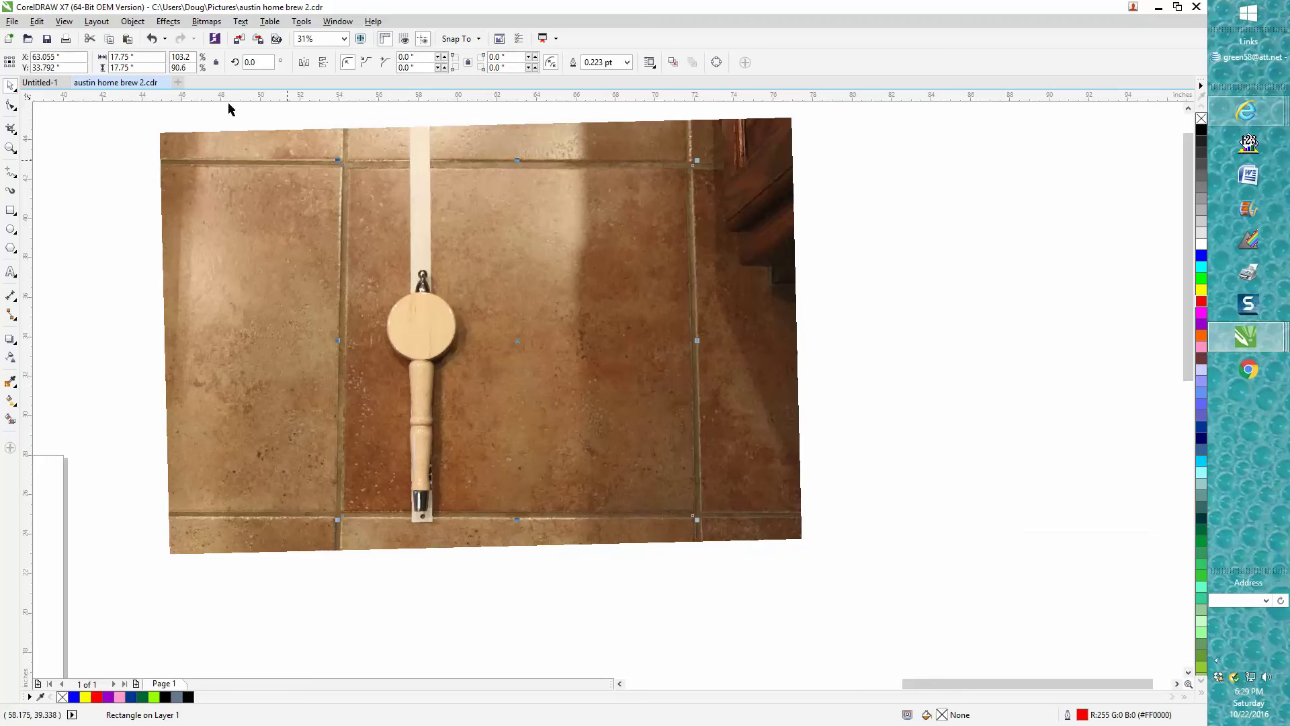
pyautogui.click(133, 22)
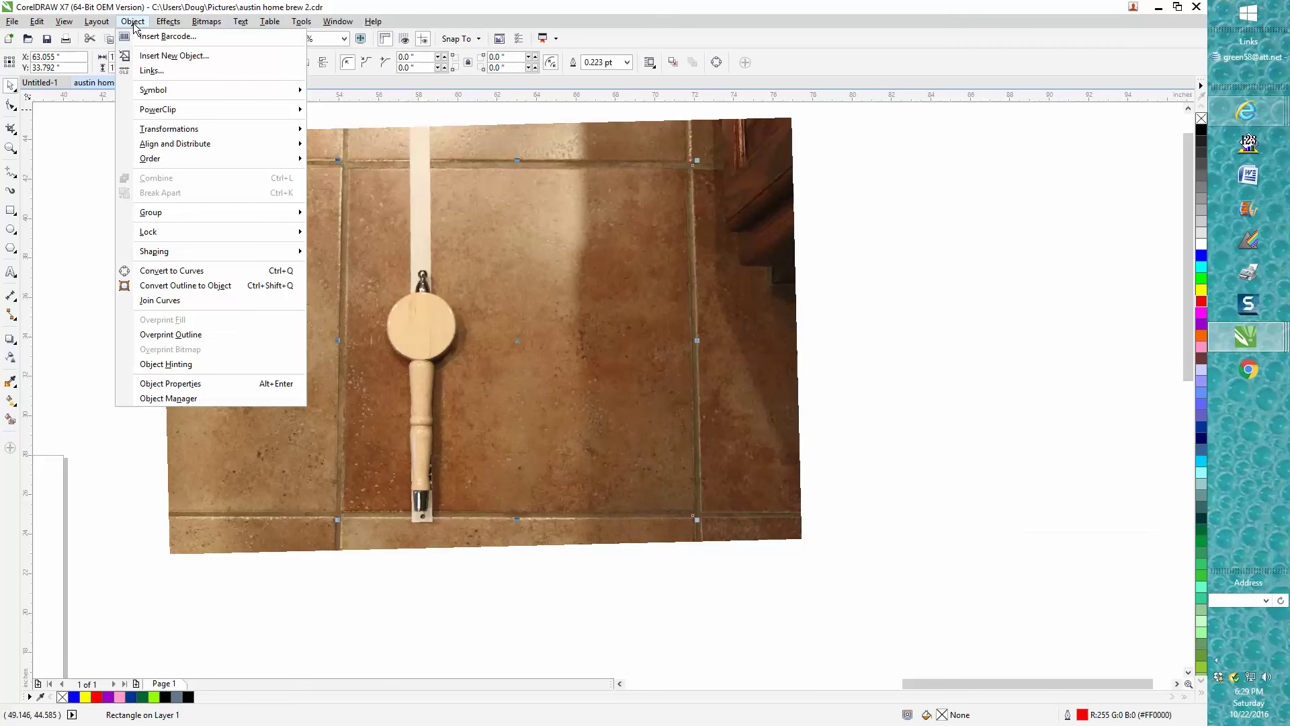
pyautogui.moveTo(164, 160)
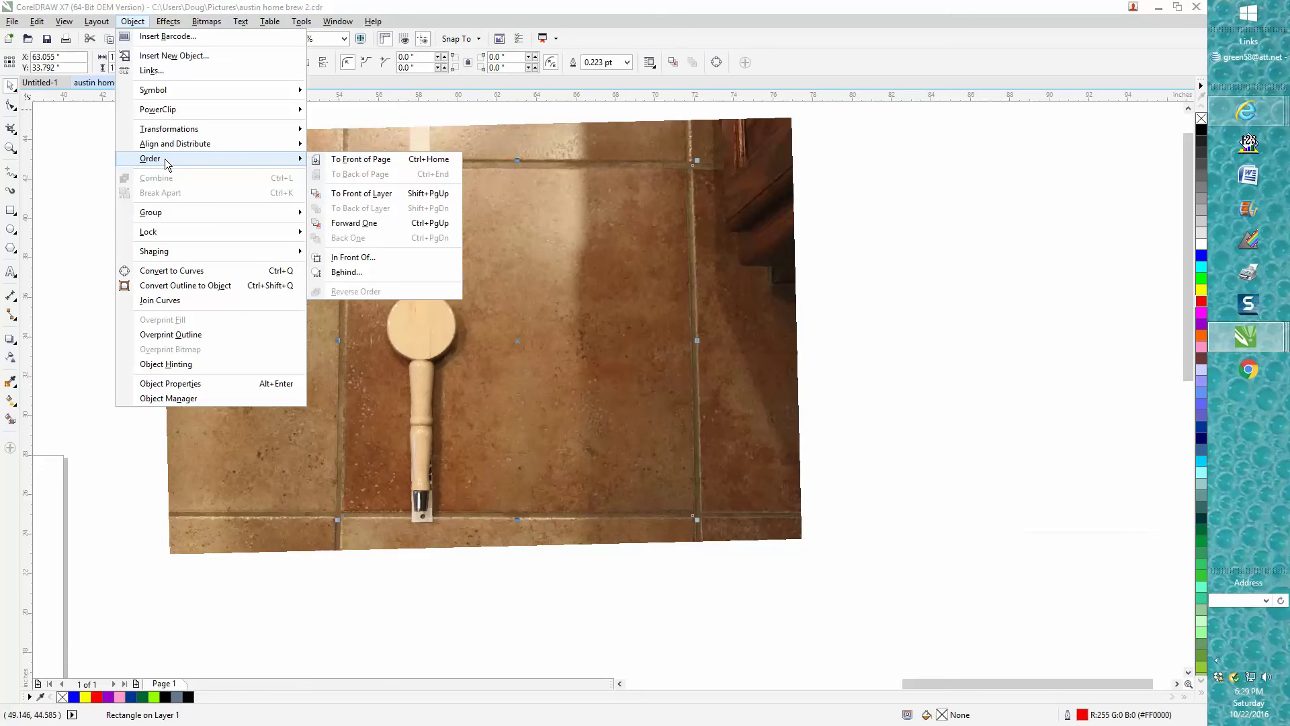
pyautogui.click(337, 162)
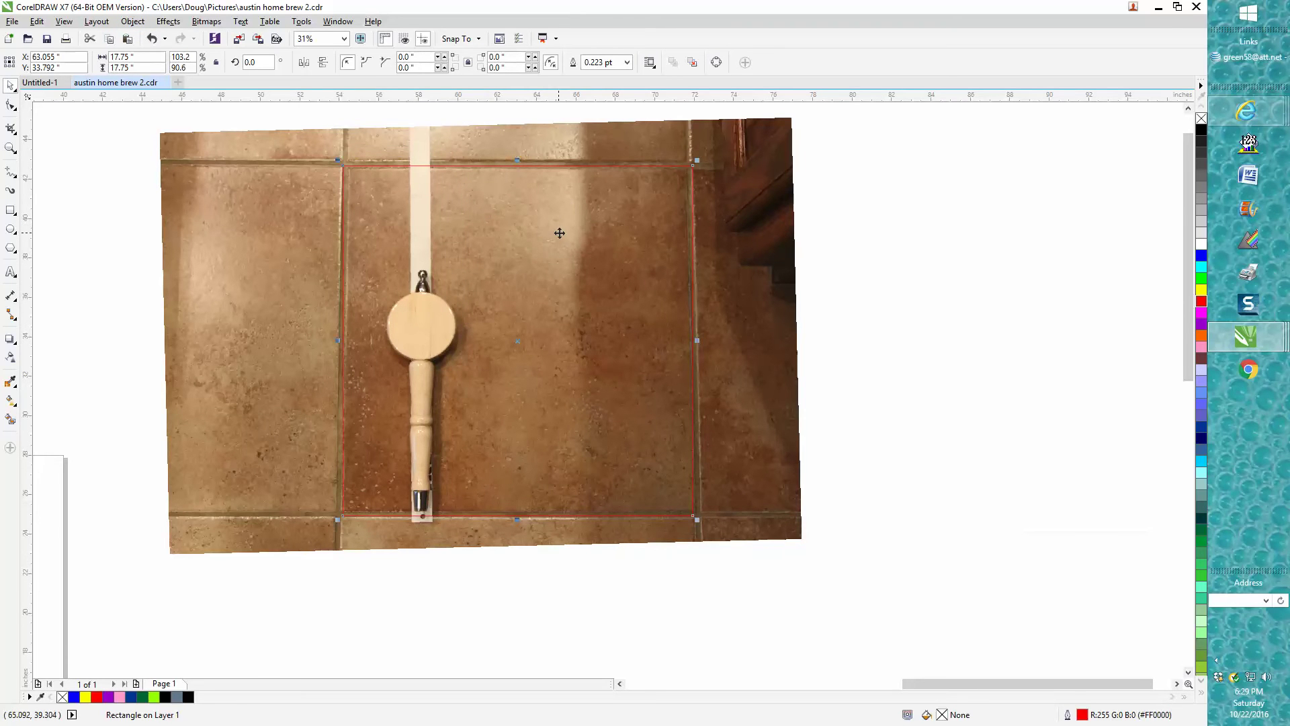
pyautogui.scroll(-3, 551, 232)
# Zoom in on the right tap mockup and shrink the large tap photo slightly
pyautogui.click(10, 148)
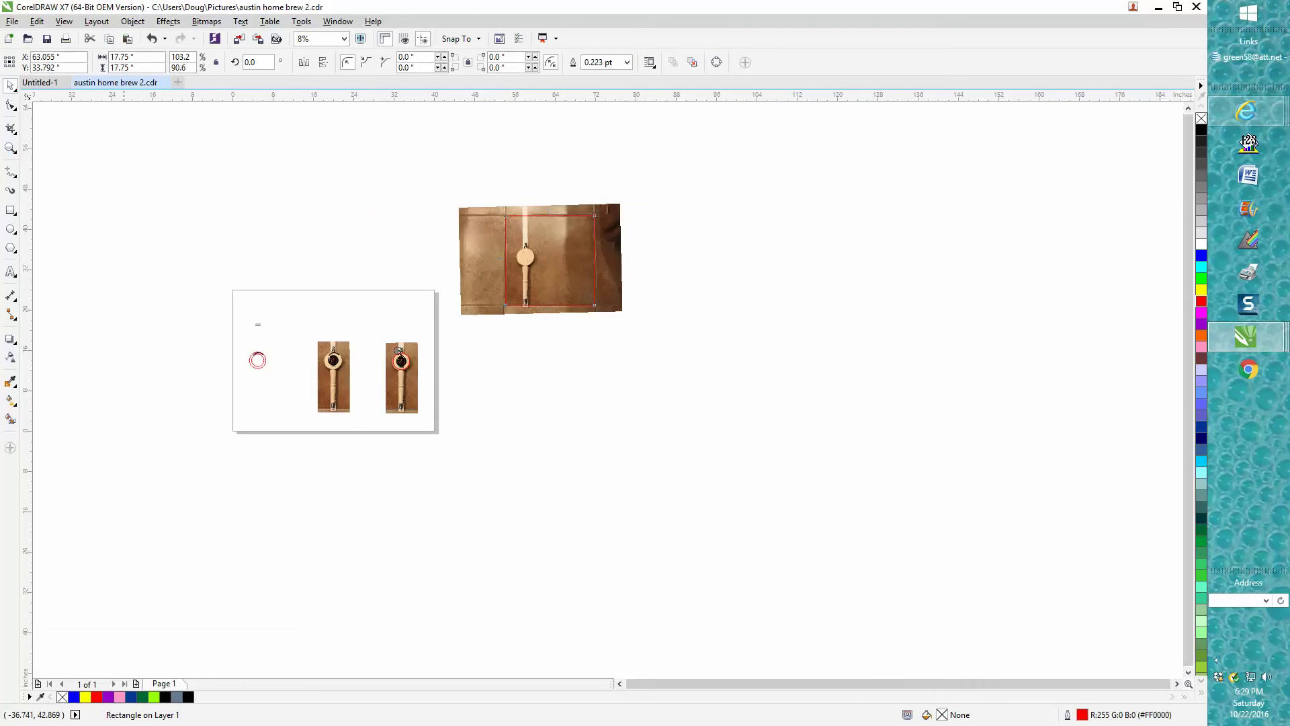
pyautogui.moveTo(377, 336); pyautogui.dragTo(457, 430)
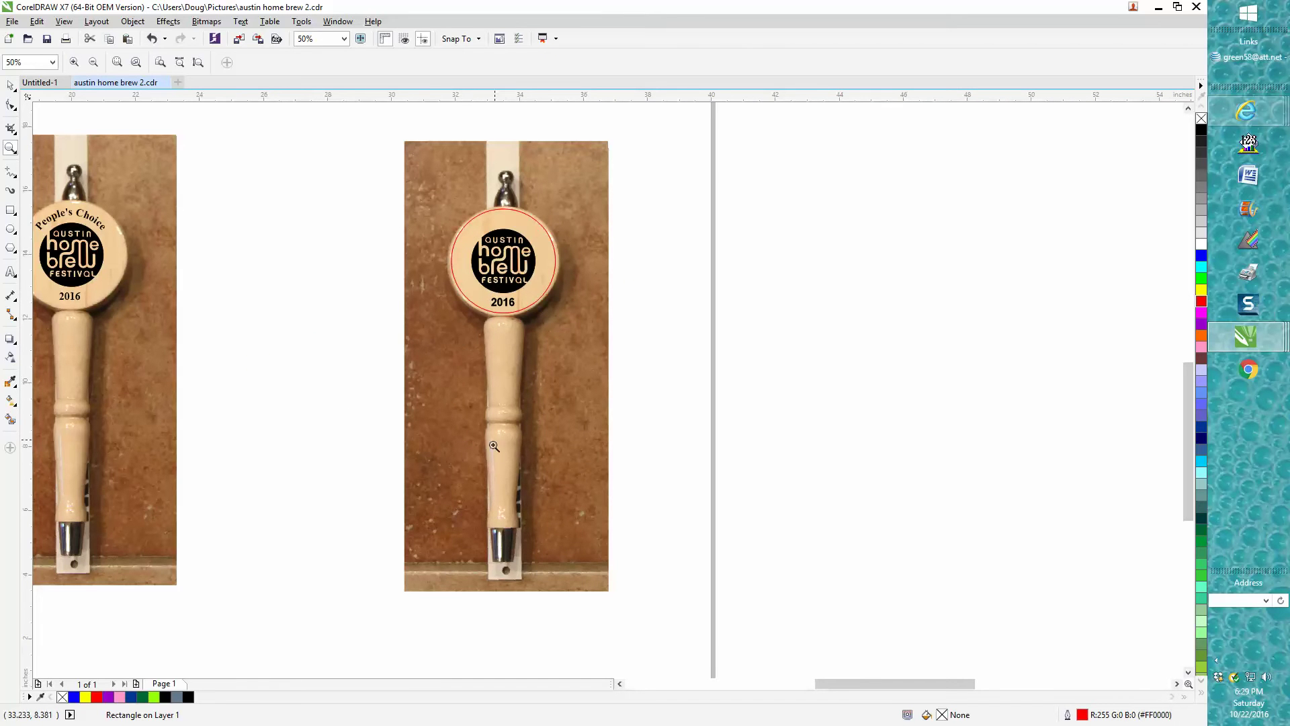
pyautogui.scroll(-1, 567, 371)
pyautogui.scroll(-1, 567, 371)
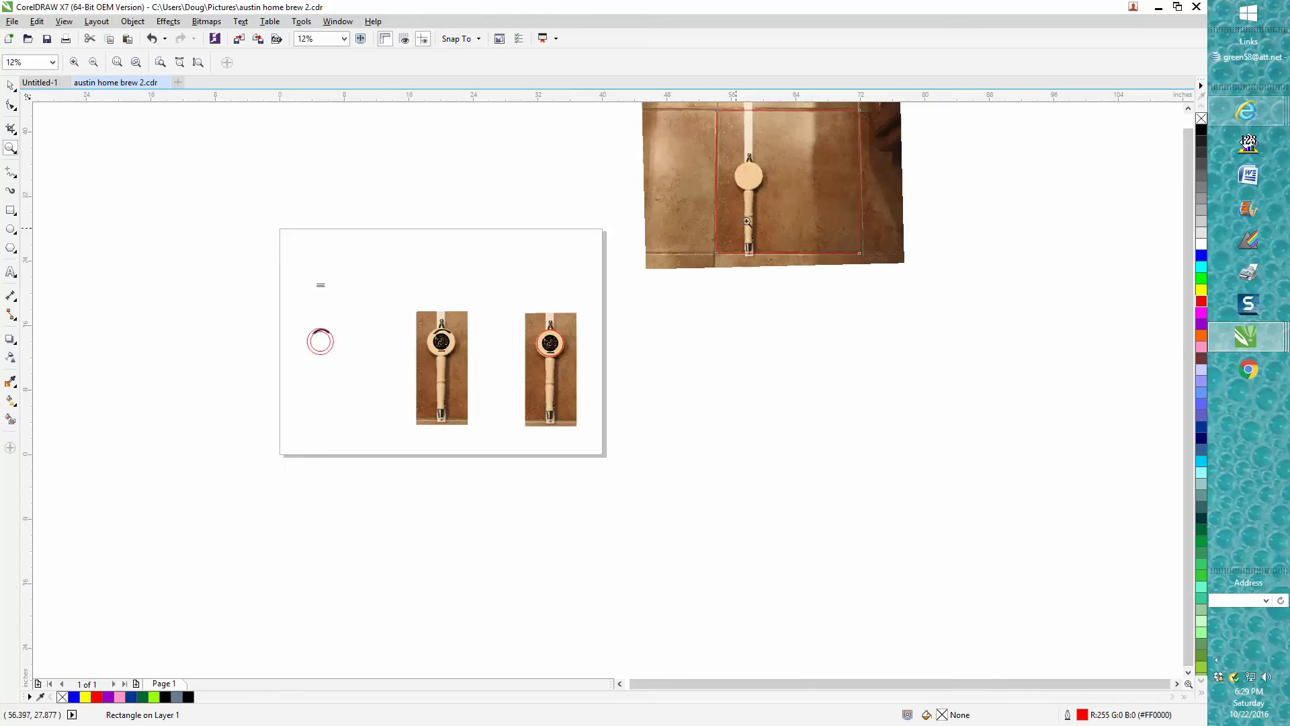
pyautogui.click(10, 85)
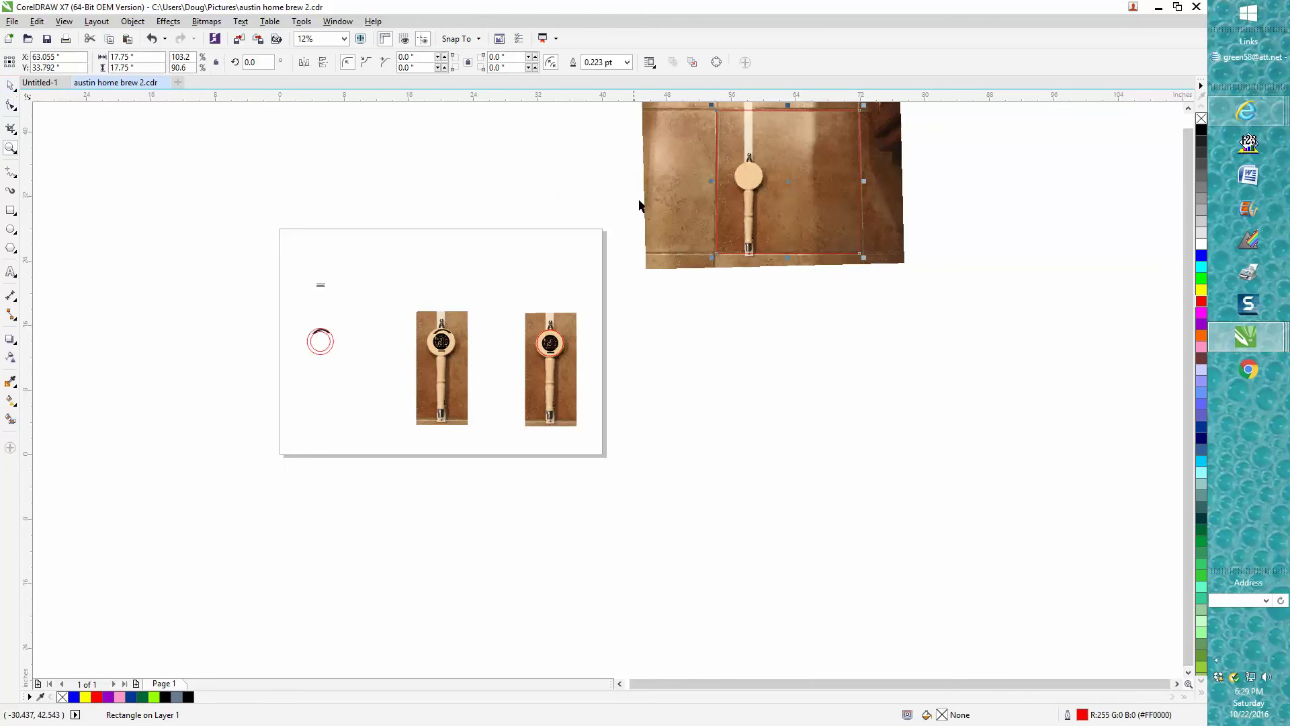
pyautogui.click(689, 219)
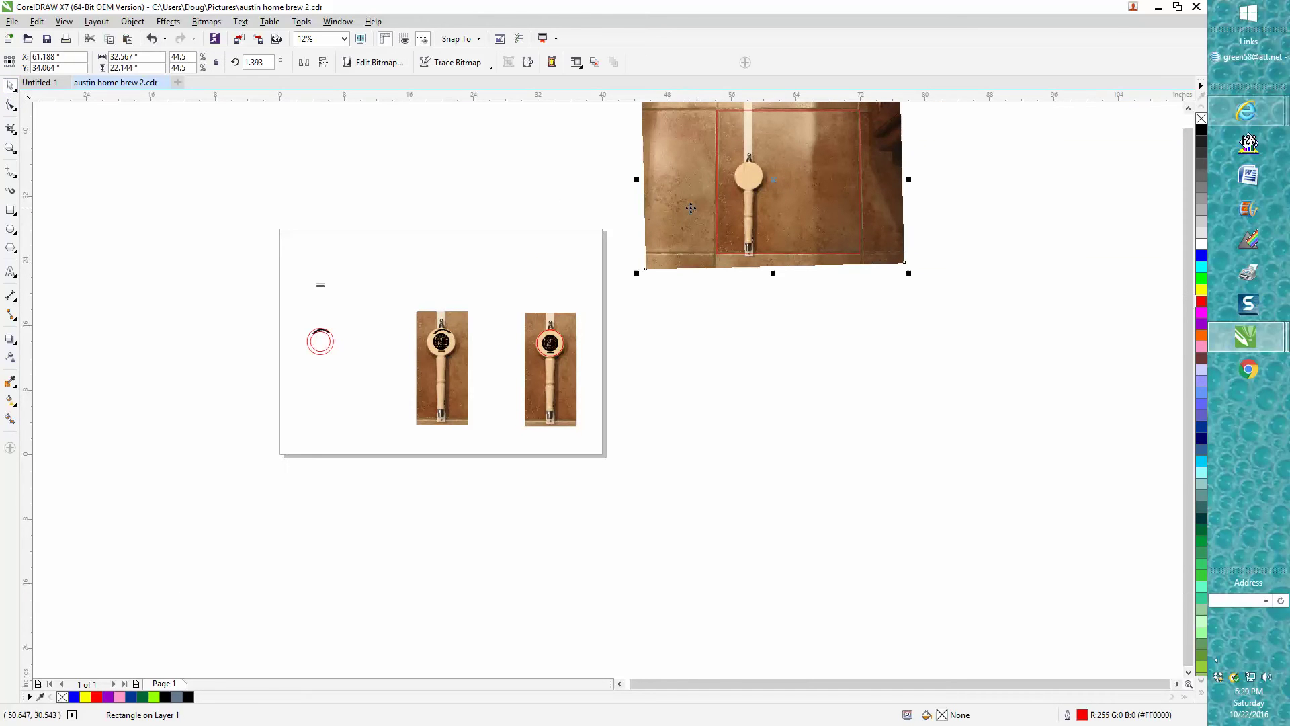
pyautogui.click(10, 147)
pyautogui.click(984, 291)
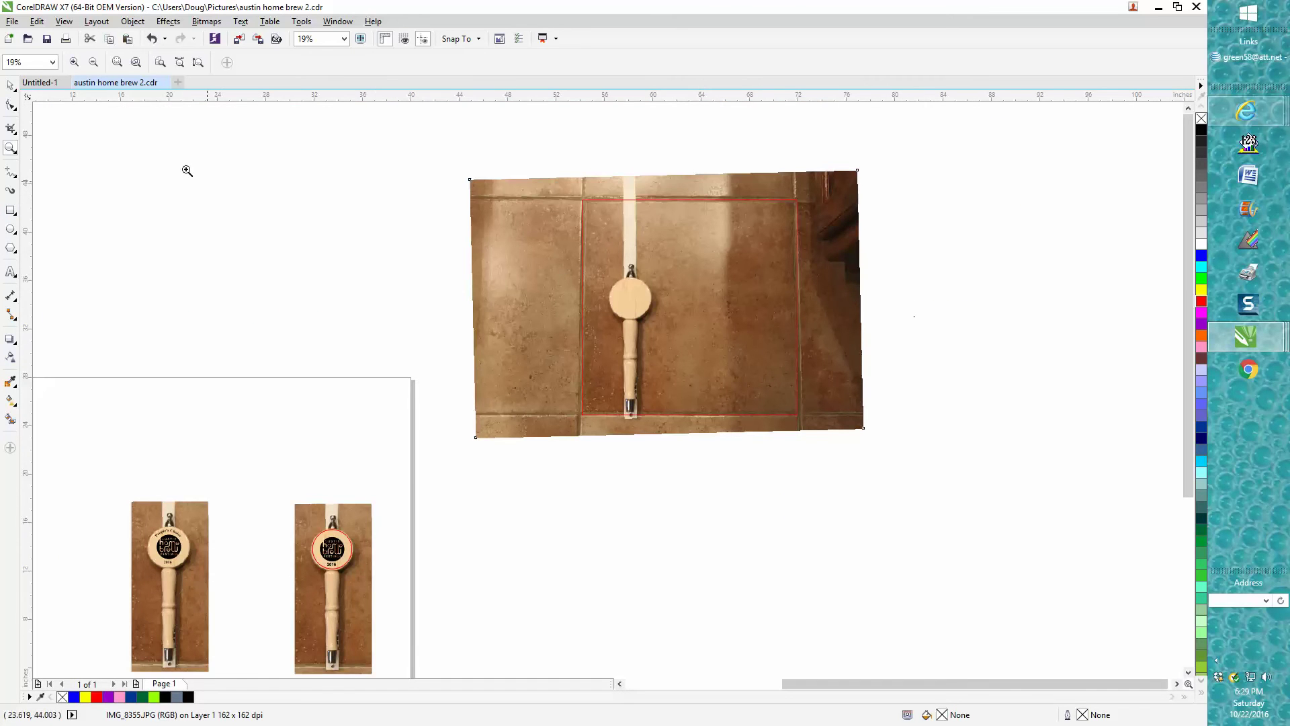
pyautogui.click(11, 85)
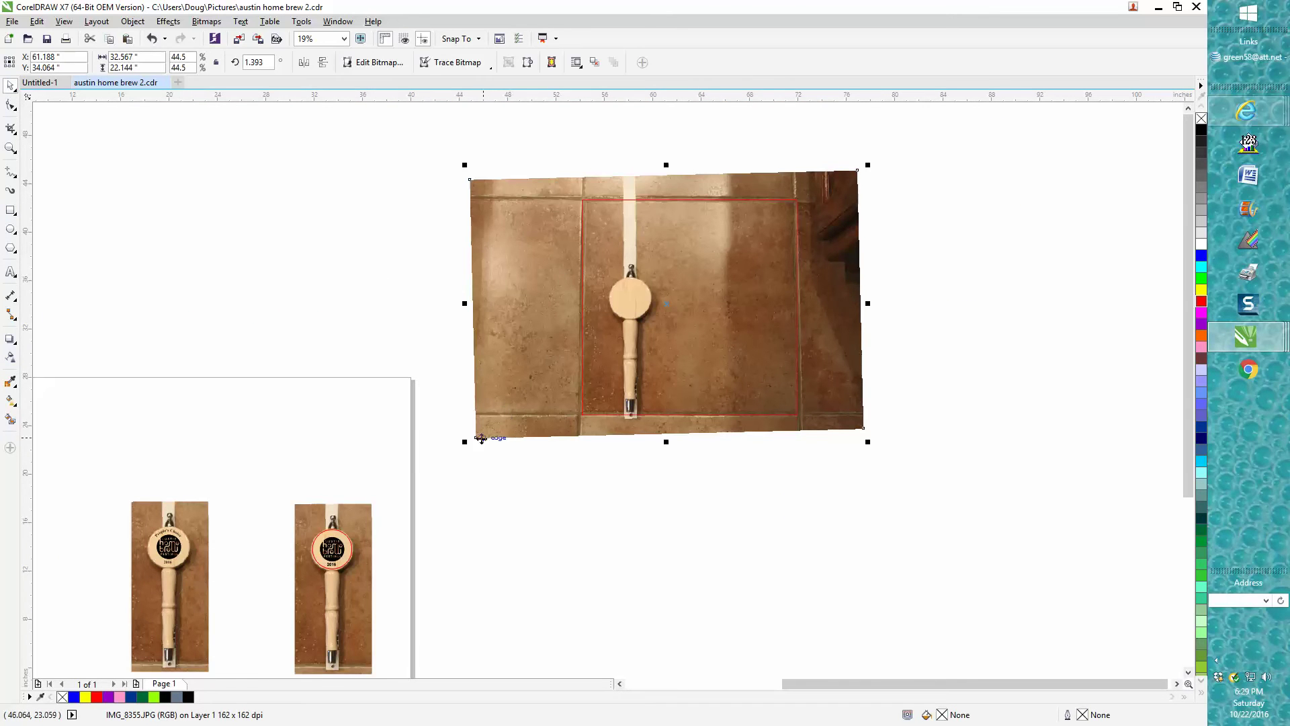
pyautogui.moveTo(468, 439); pyautogui.dragTo(469, 474)
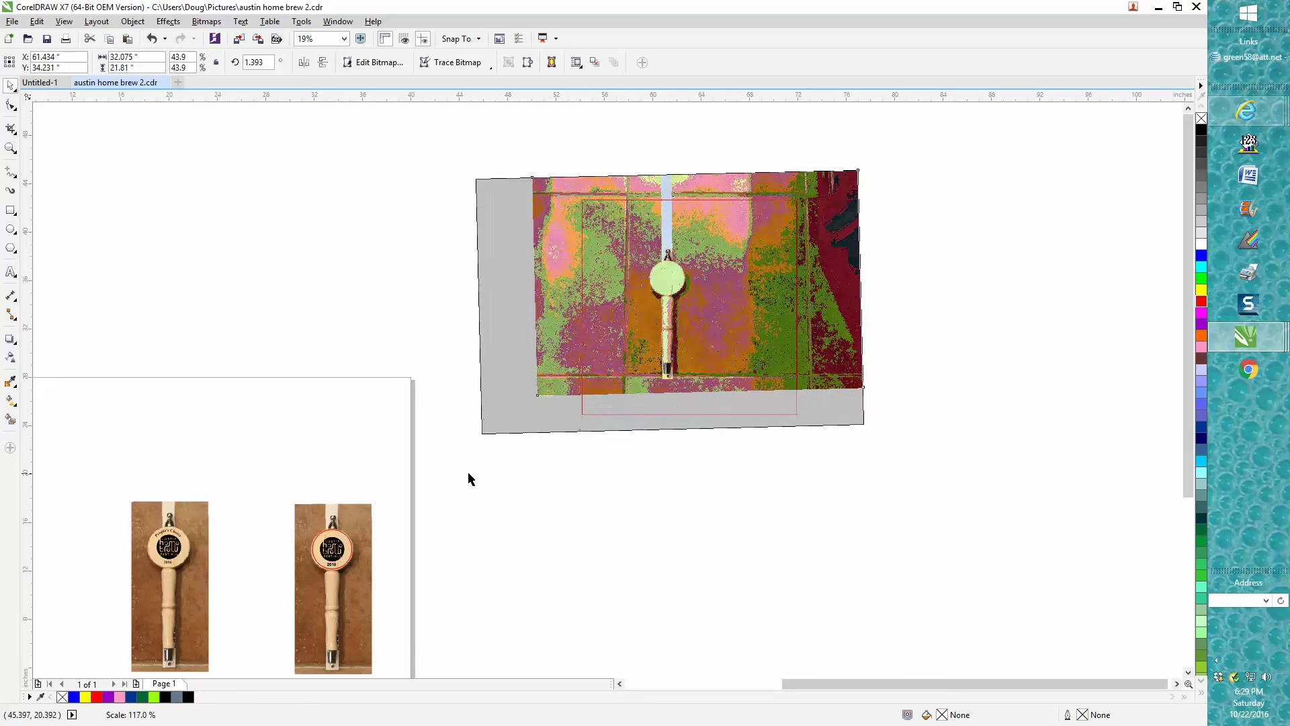
# Scale the tile photo to 45.2% and align the red rectangle with the tap handle's grout edges
pyautogui.doubleClick(723, 373)
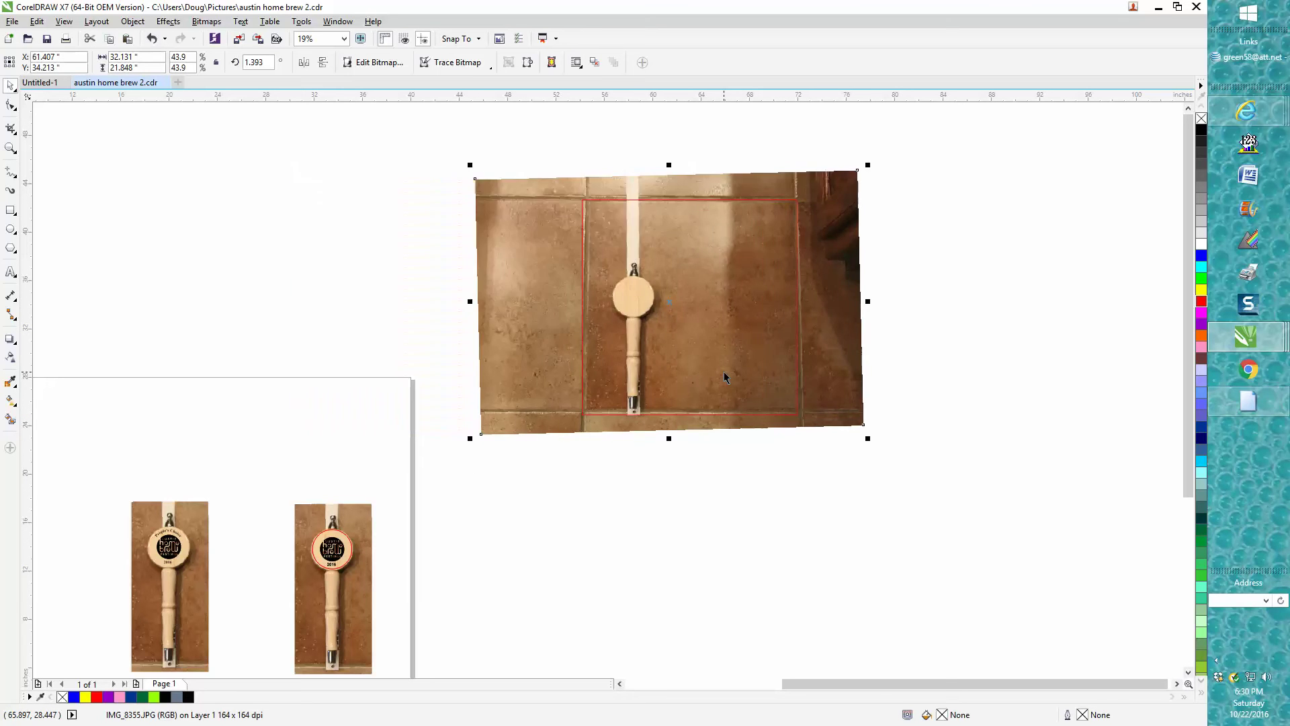
pyautogui.click(907, 351)
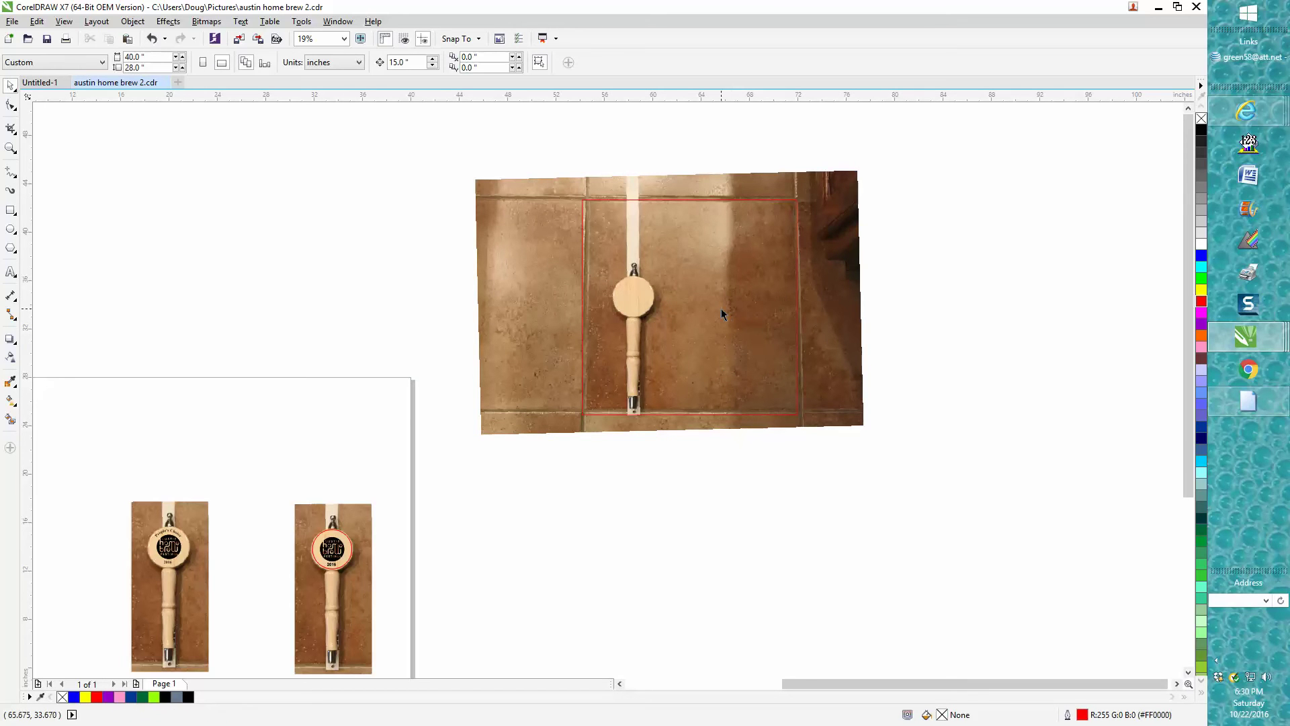
pyautogui.click(821, 205)
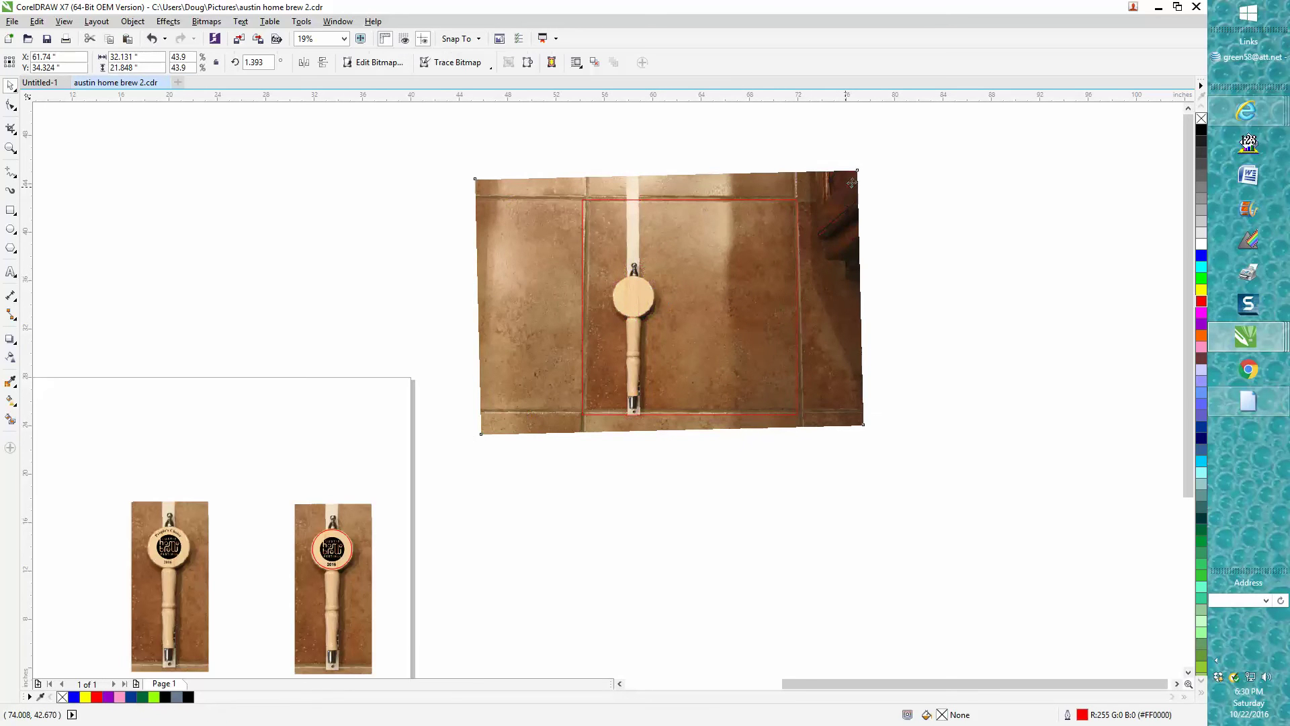
pyautogui.moveTo(873, 165); pyautogui.dragTo(883, 201)
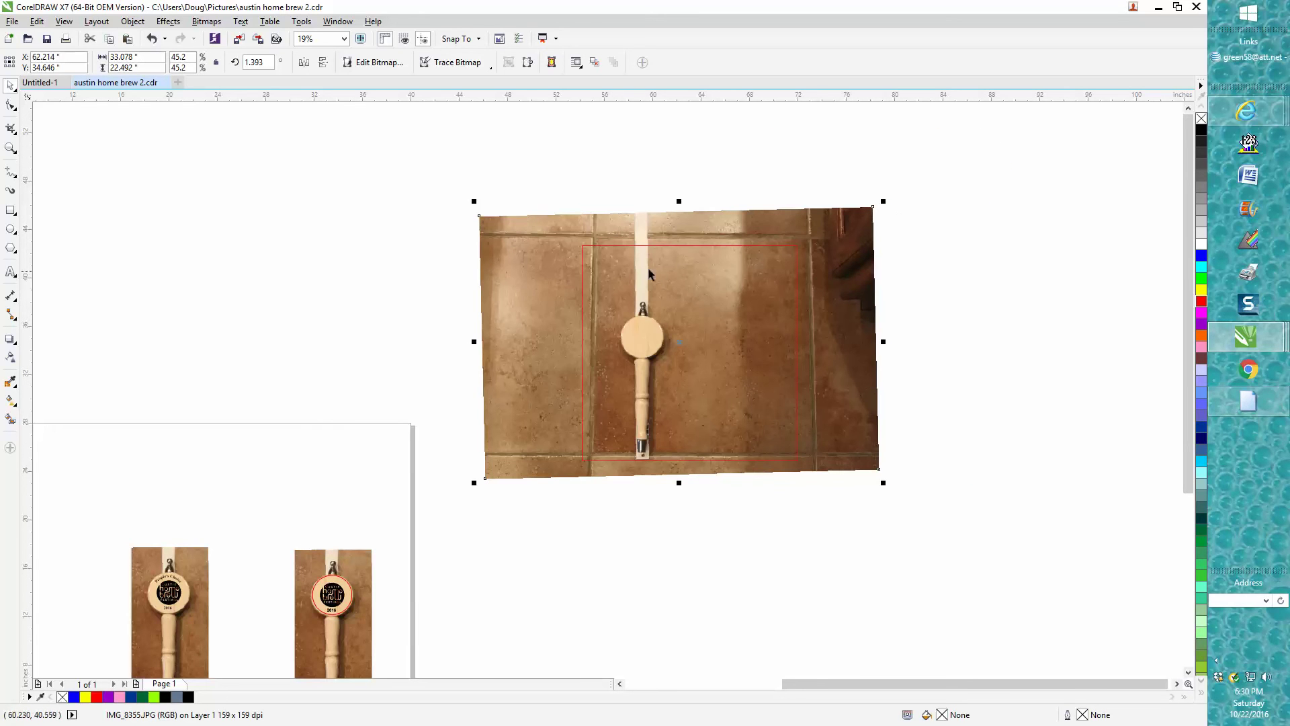
pyautogui.moveTo(733, 295); pyautogui.dragTo(744, 287)
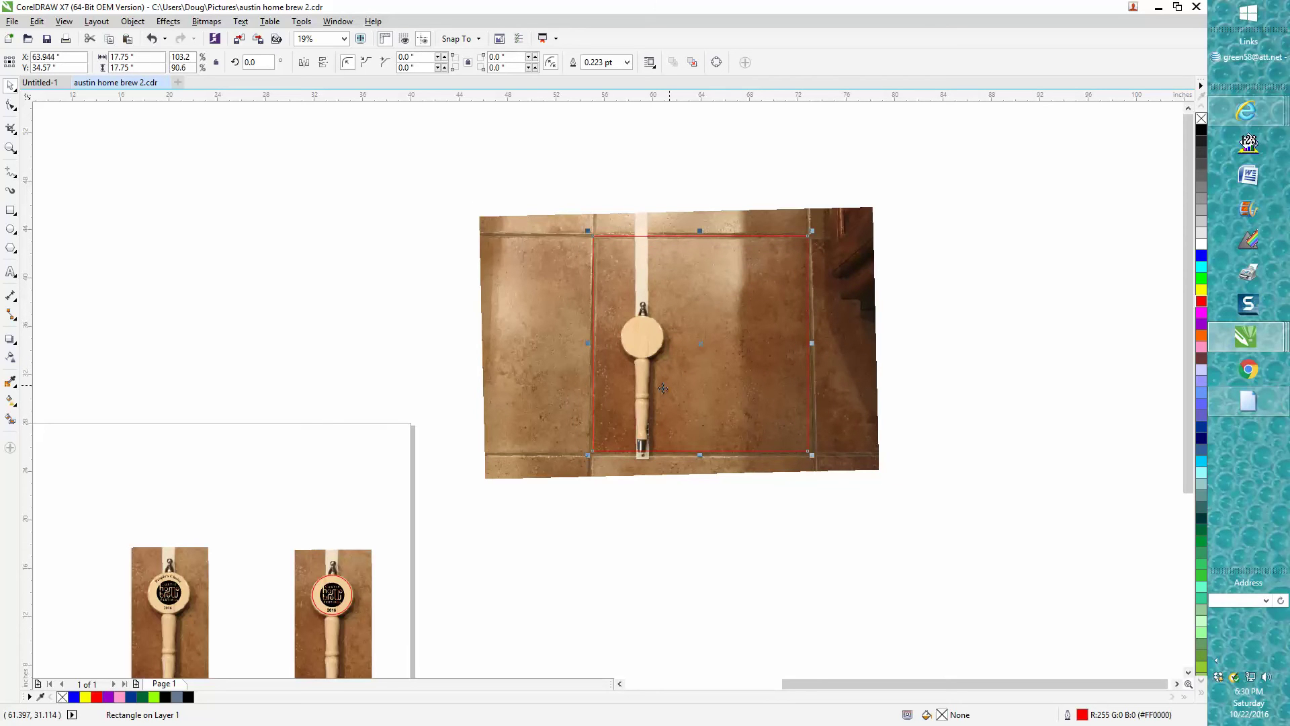
# Zoom in on the right tap handle and select the 3.25-inch red circle over its logo disc
pyautogui.click(11, 148)
pyautogui.moveTo(268, 452); pyautogui.dragTo(433, 640)
pyautogui.rightClick(440, 599)
pyautogui.rightClick(440, 599)
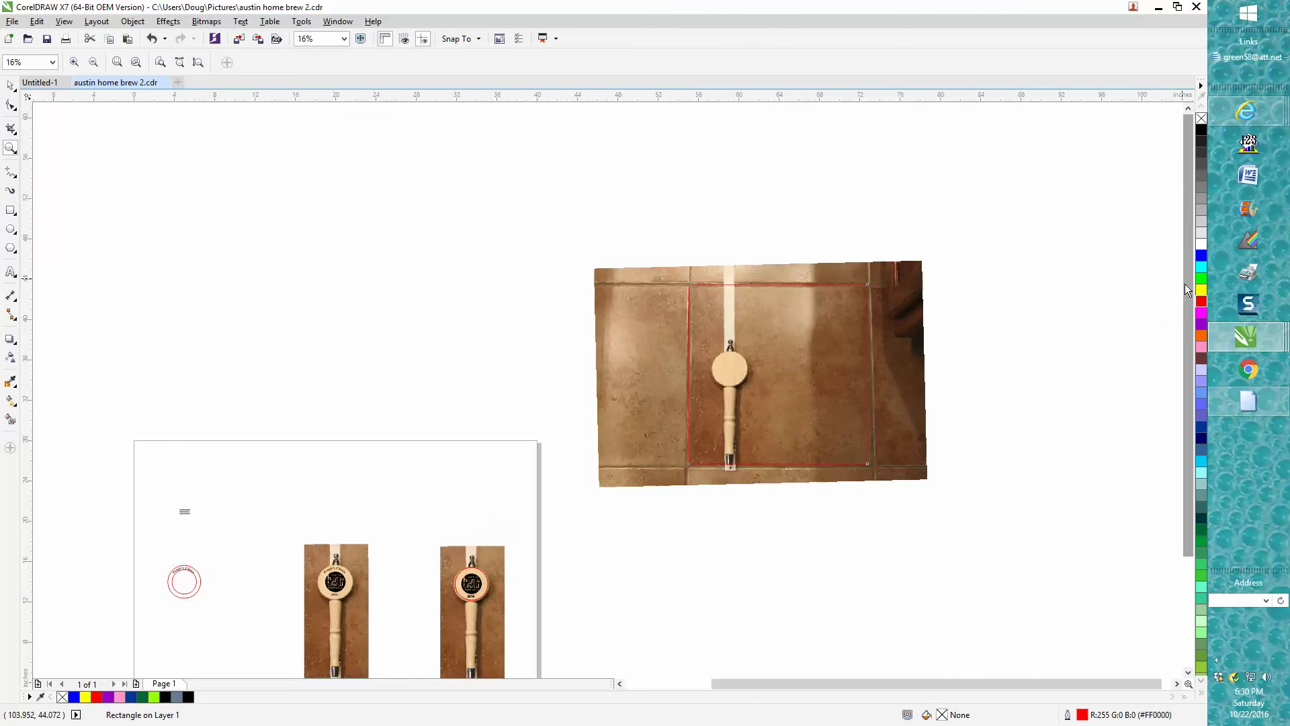
pyautogui.moveTo(1184, 283); pyautogui.dragTo(1186, 301)
pyautogui.moveTo(437, 400); pyautogui.dragTo(548, 566)
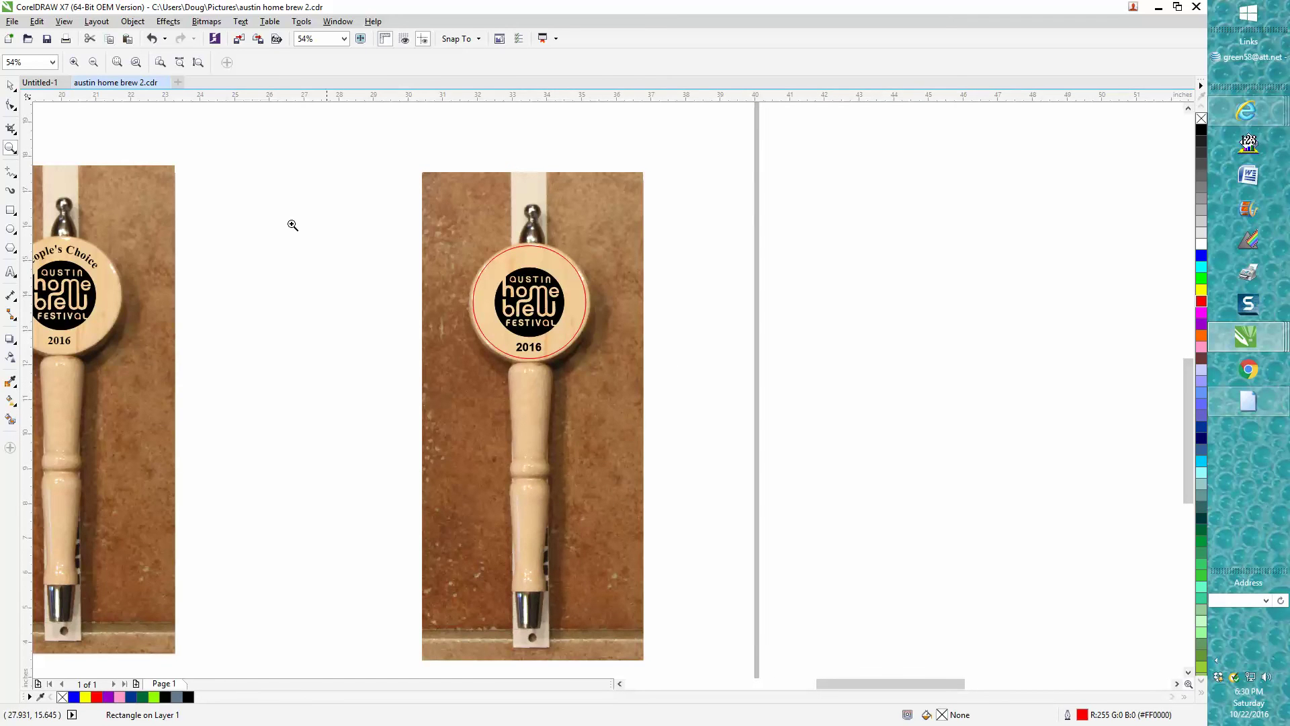
pyautogui.click(10, 84)
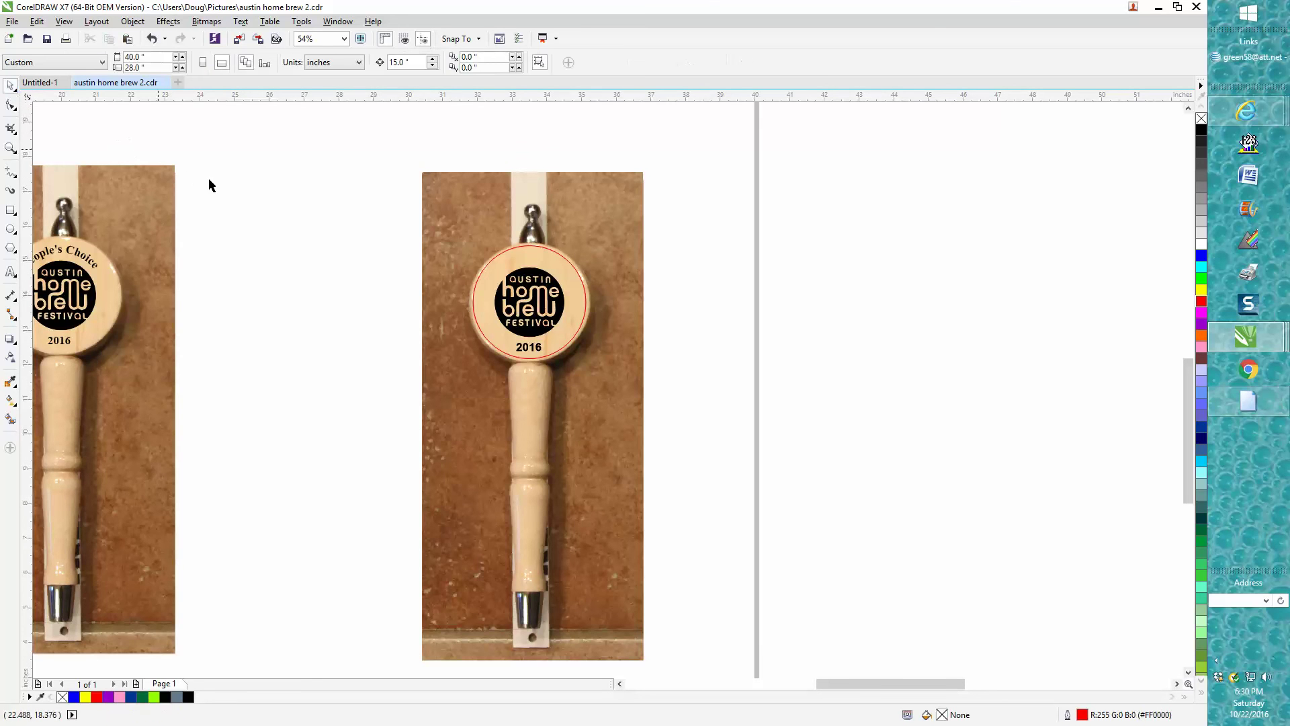
pyautogui.click(504, 249)
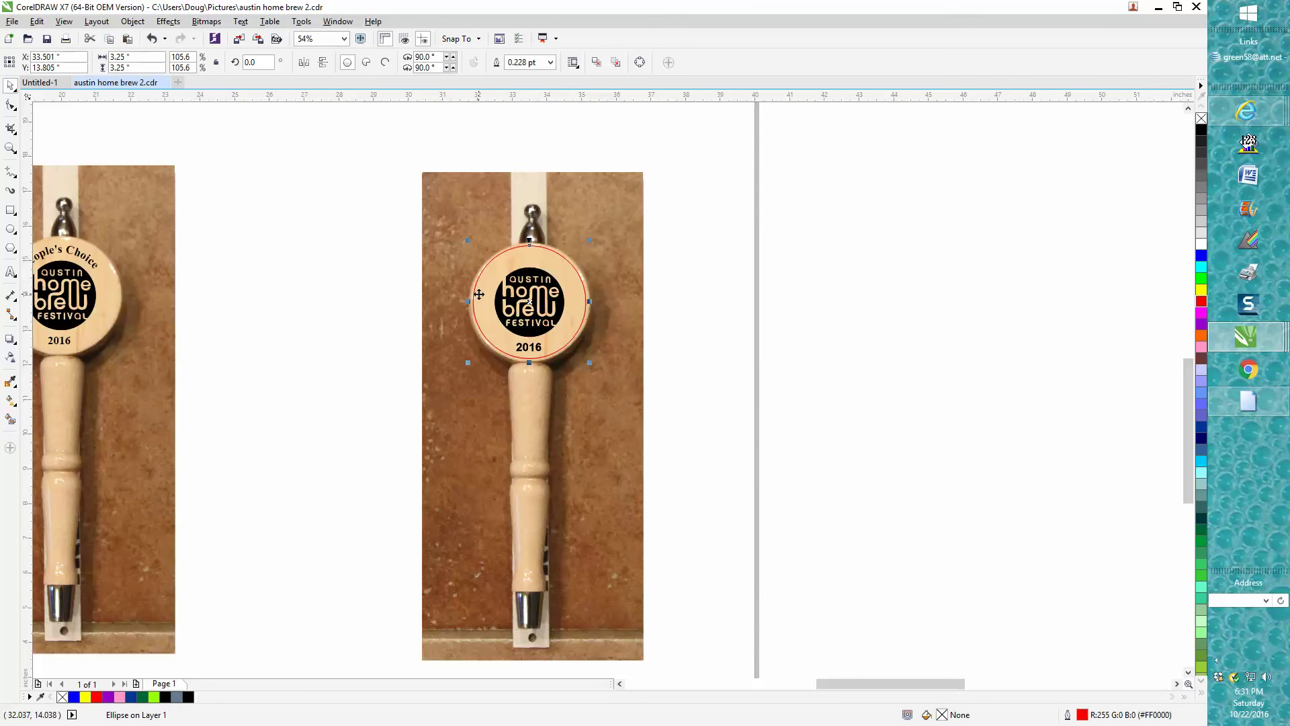
pyautogui.scroll(-2, 479, 294)
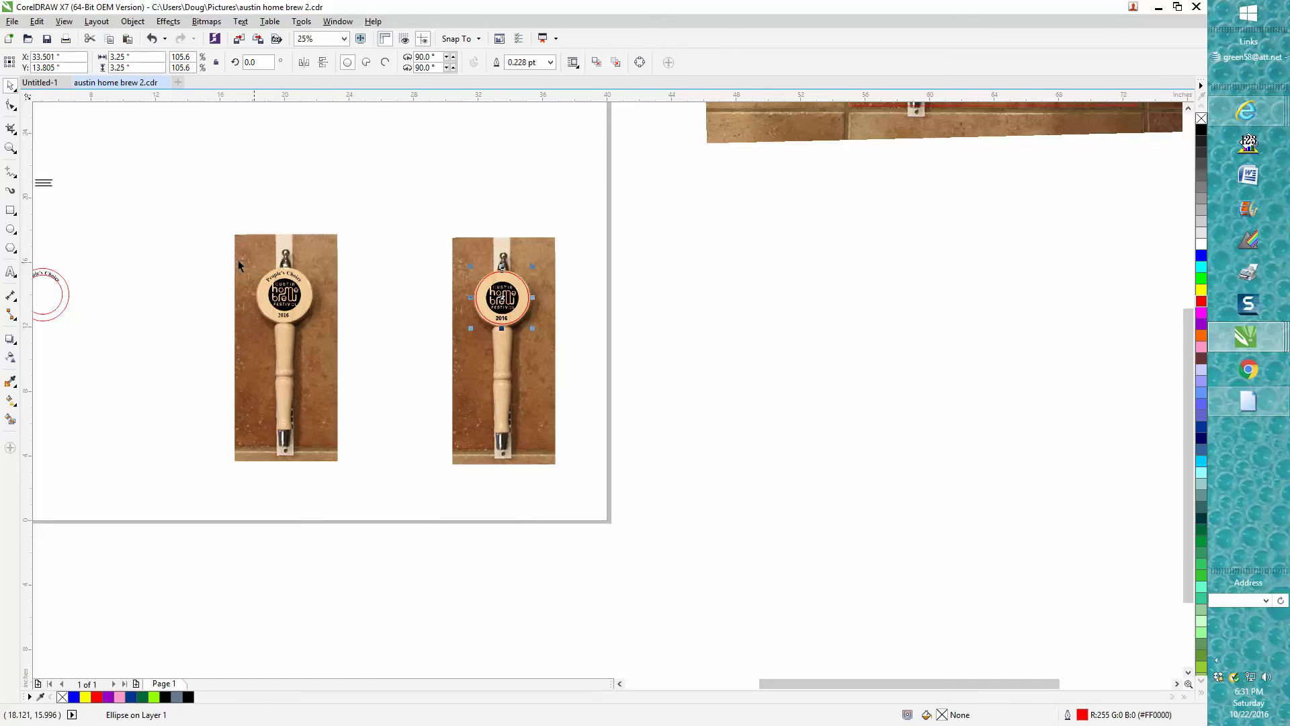
pyautogui.click(10, 147)
pyautogui.moveTo(231, 233); pyautogui.dragTo(371, 447)
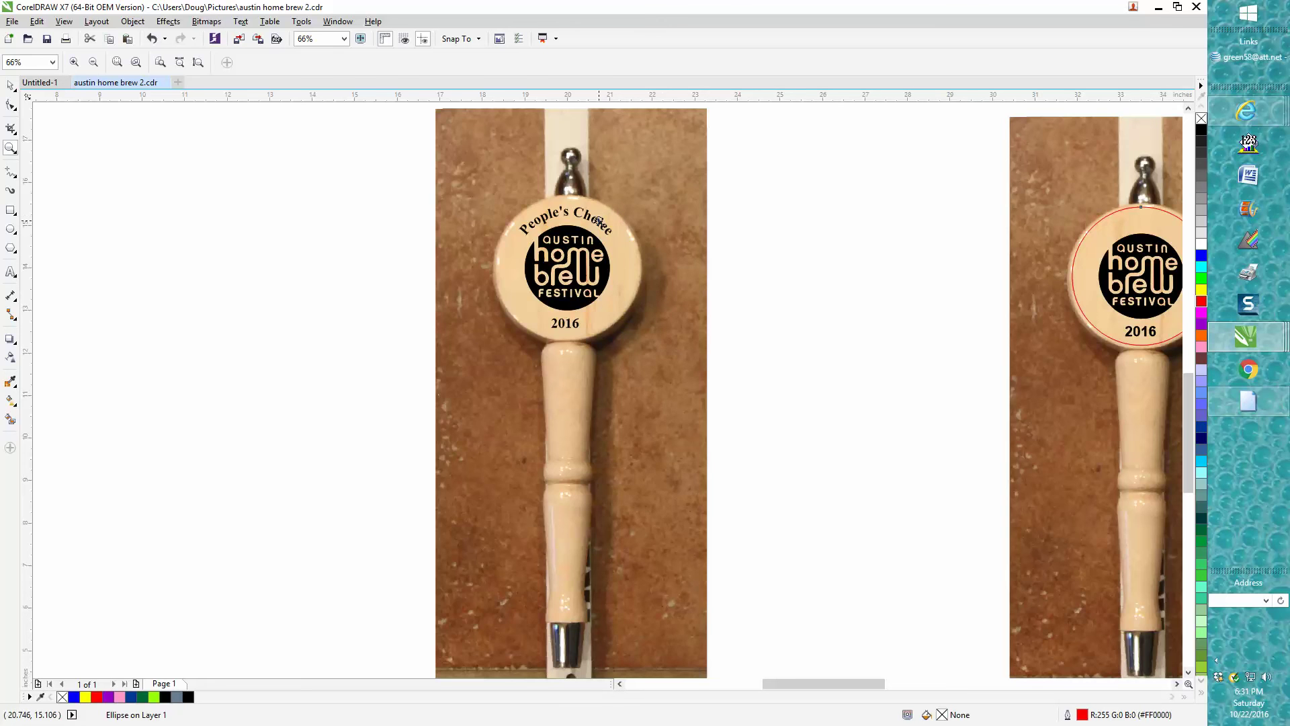
pyautogui.scroll(-2, 598, 220)
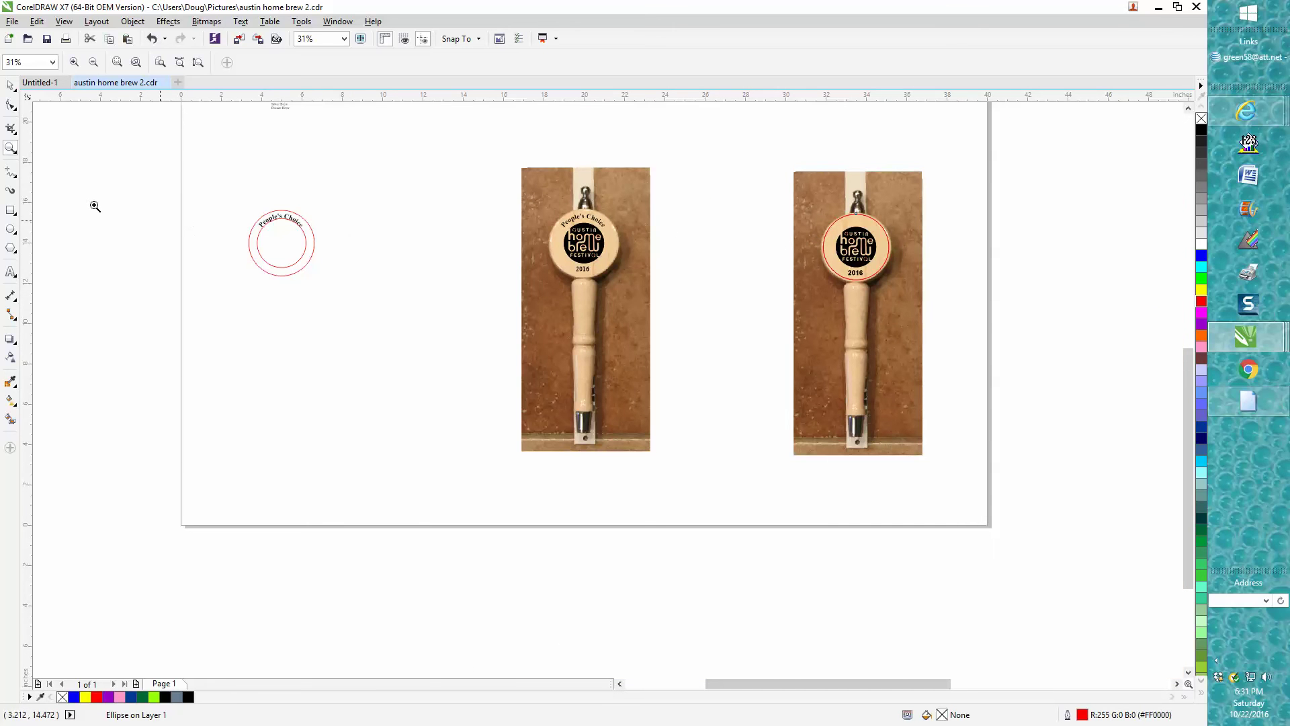
# Enlarge the badge's red circle to 3.517 inches and center it on the badge rim
pyautogui.moveTo(782, 176); pyautogui.dragTo(940, 313)
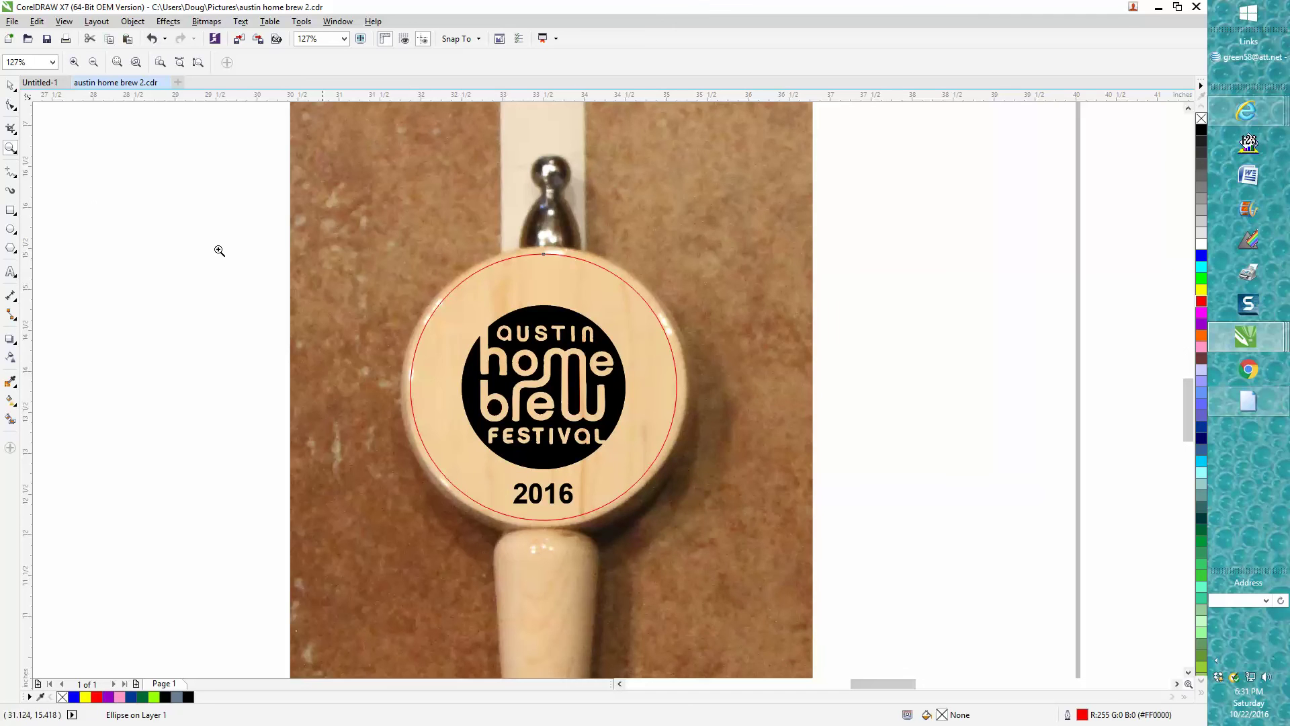
pyautogui.click(10, 85)
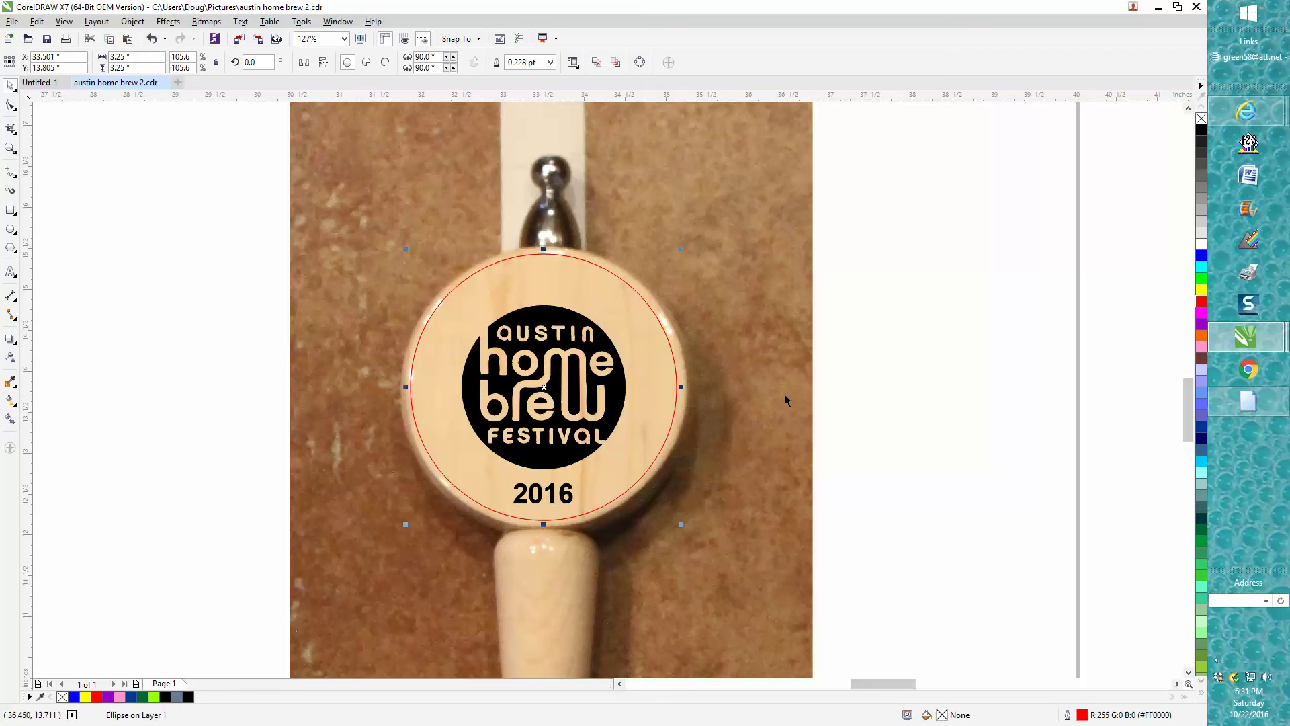
pyautogui.moveTo(681, 249); pyautogui.dragTo(702, 227)
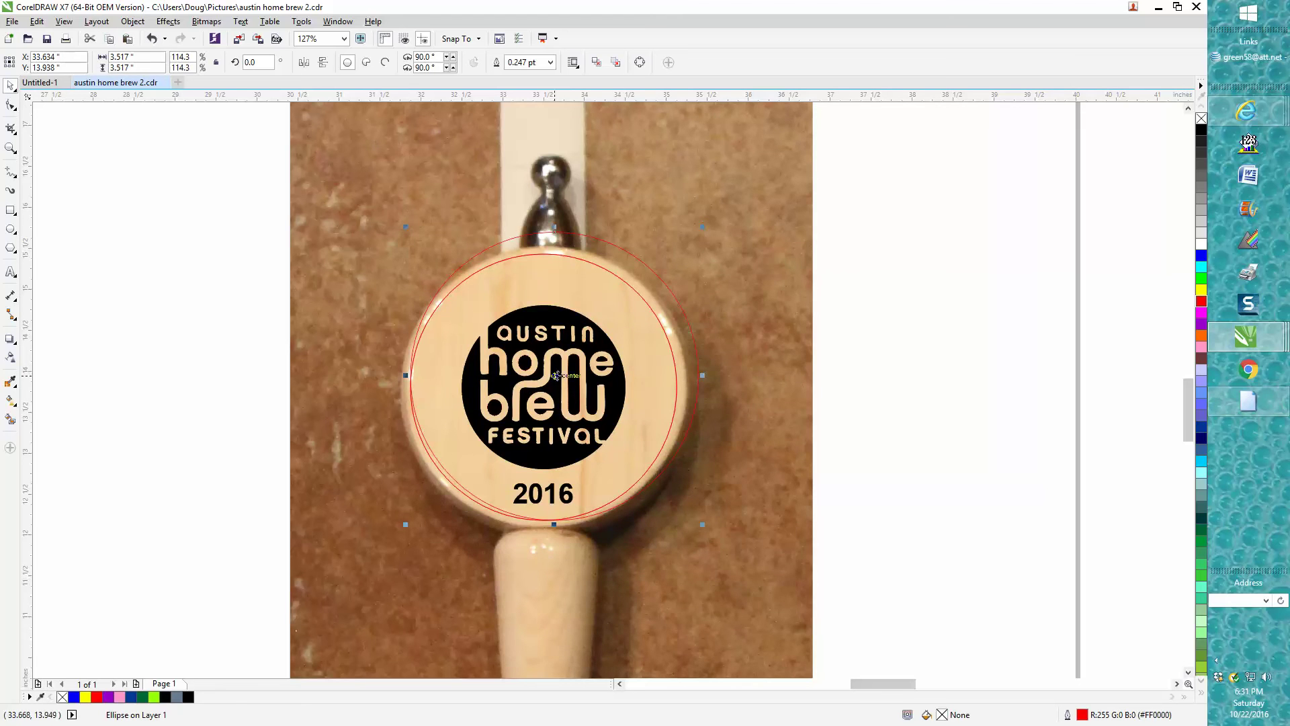
pyautogui.moveTo(568, 375); pyautogui.dragTo(557, 387)
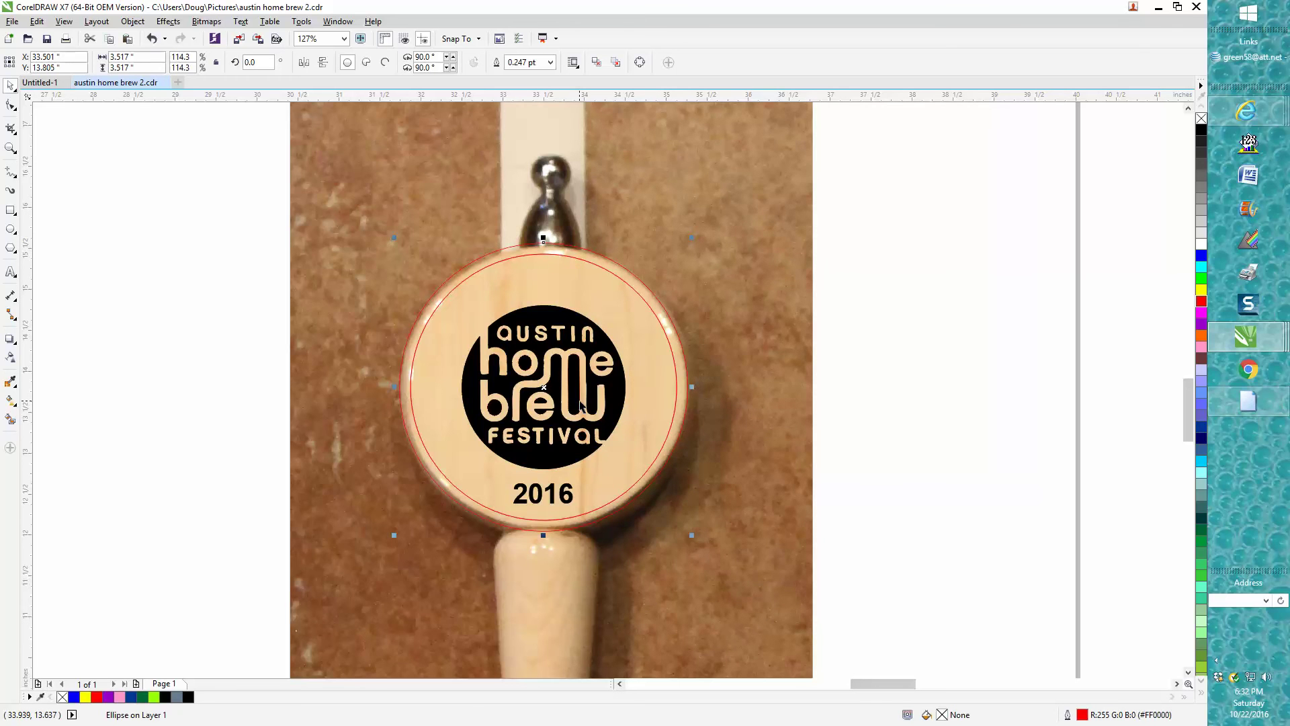
# Zoom out to the full layout and select the People's Choice circle jig
pyautogui.scroll(-4, 582, 402)
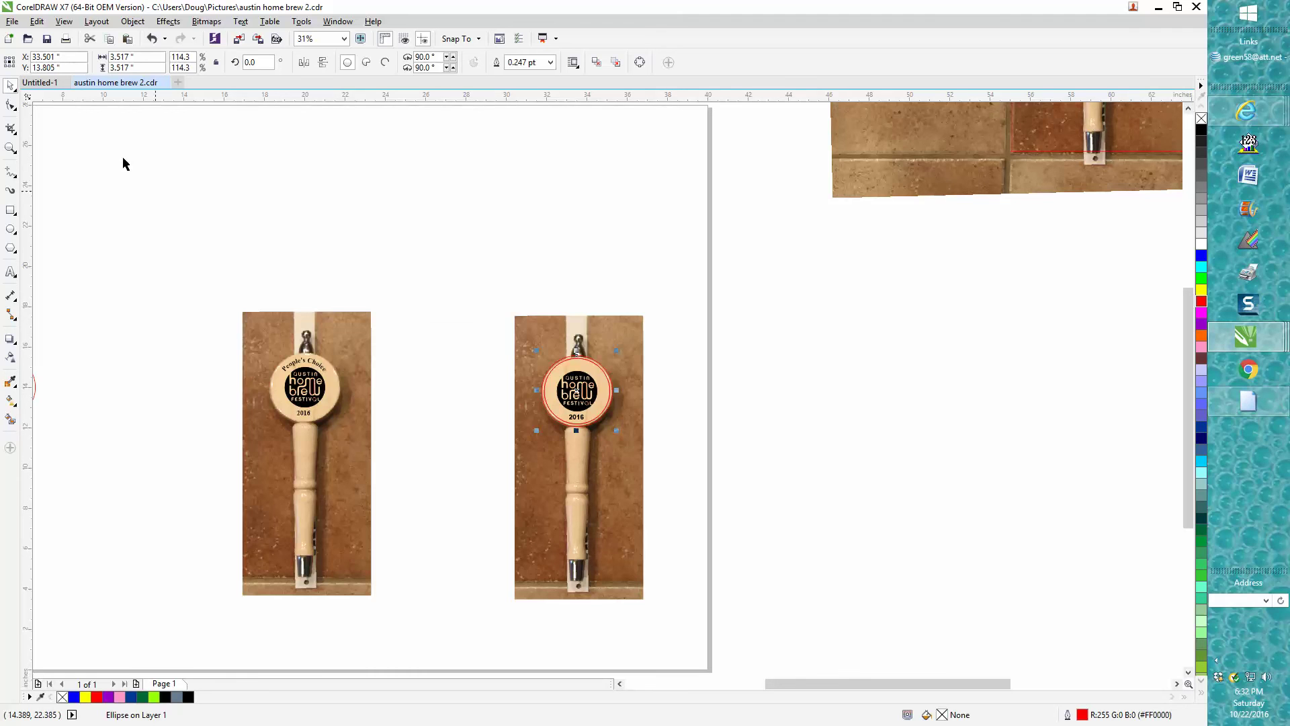
pyautogui.click(10, 148)
pyautogui.rightClick(264, 297)
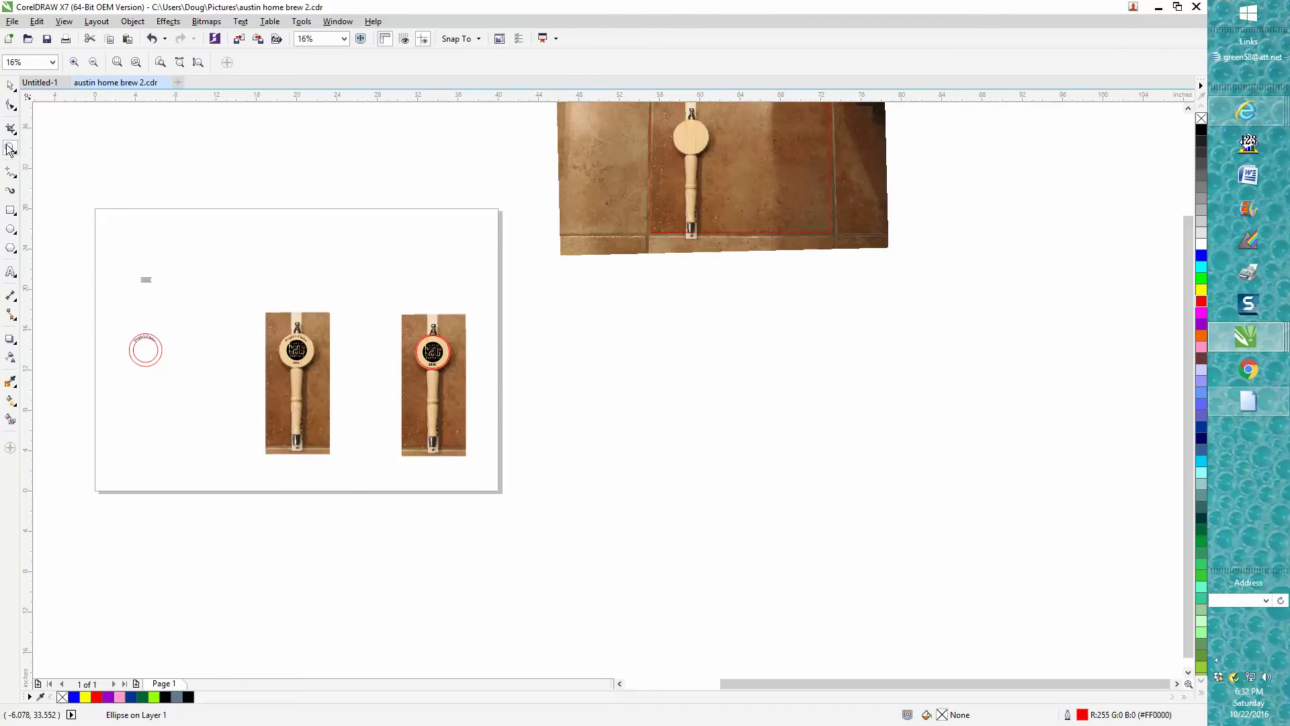
pyautogui.moveTo(118, 290); pyautogui.dragTo(430, 500)
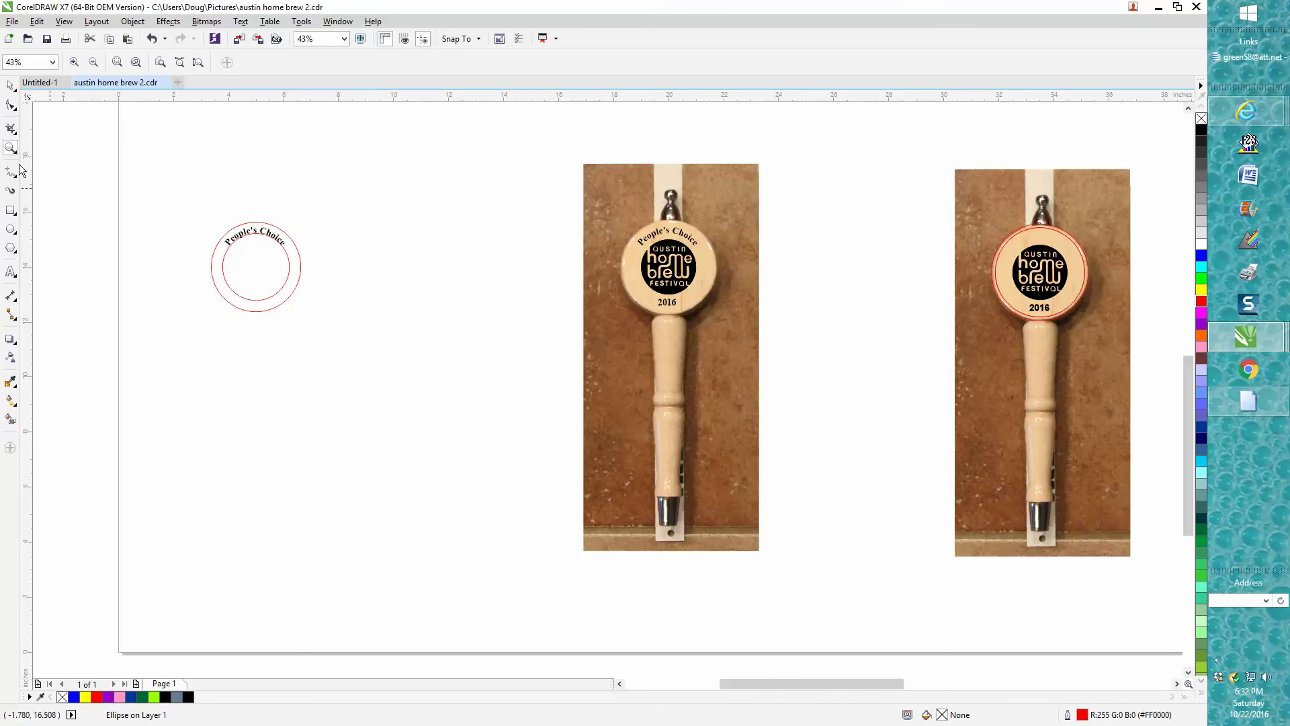
pyautogui.click(10, 86)
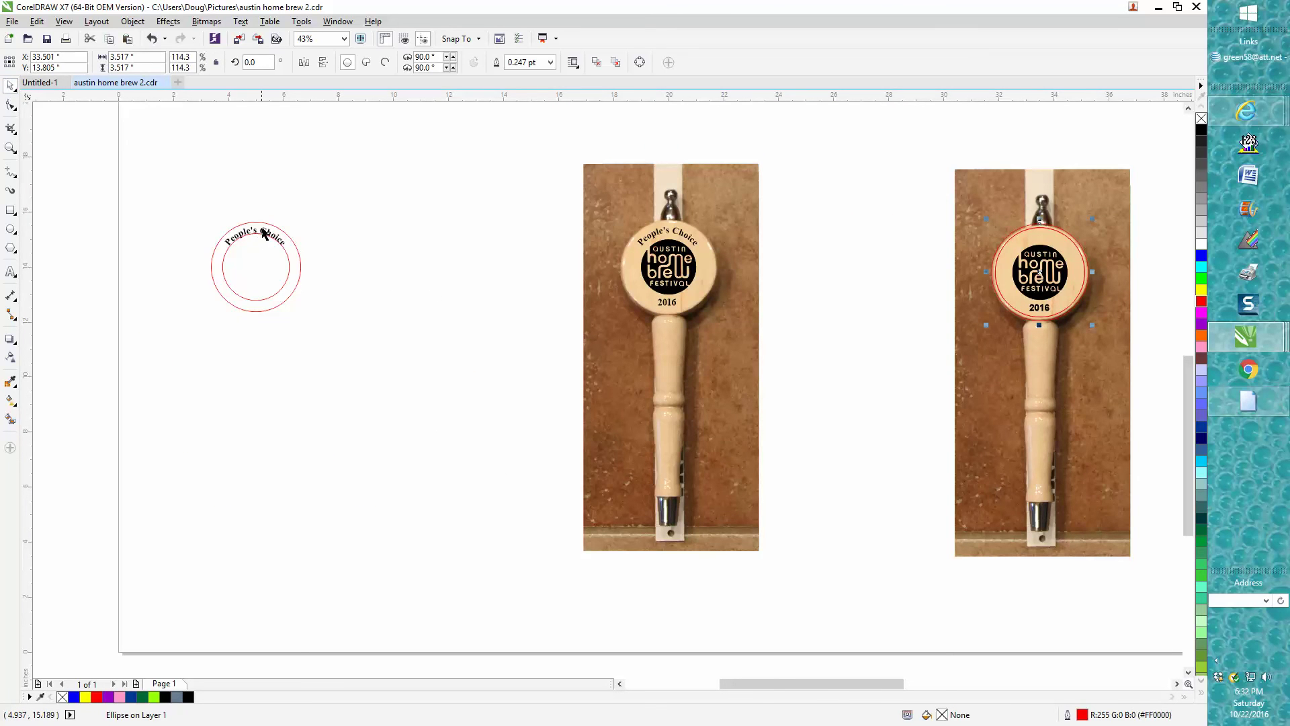
pyautogui.click(265, 227)
pyautogui.click(397, 230)
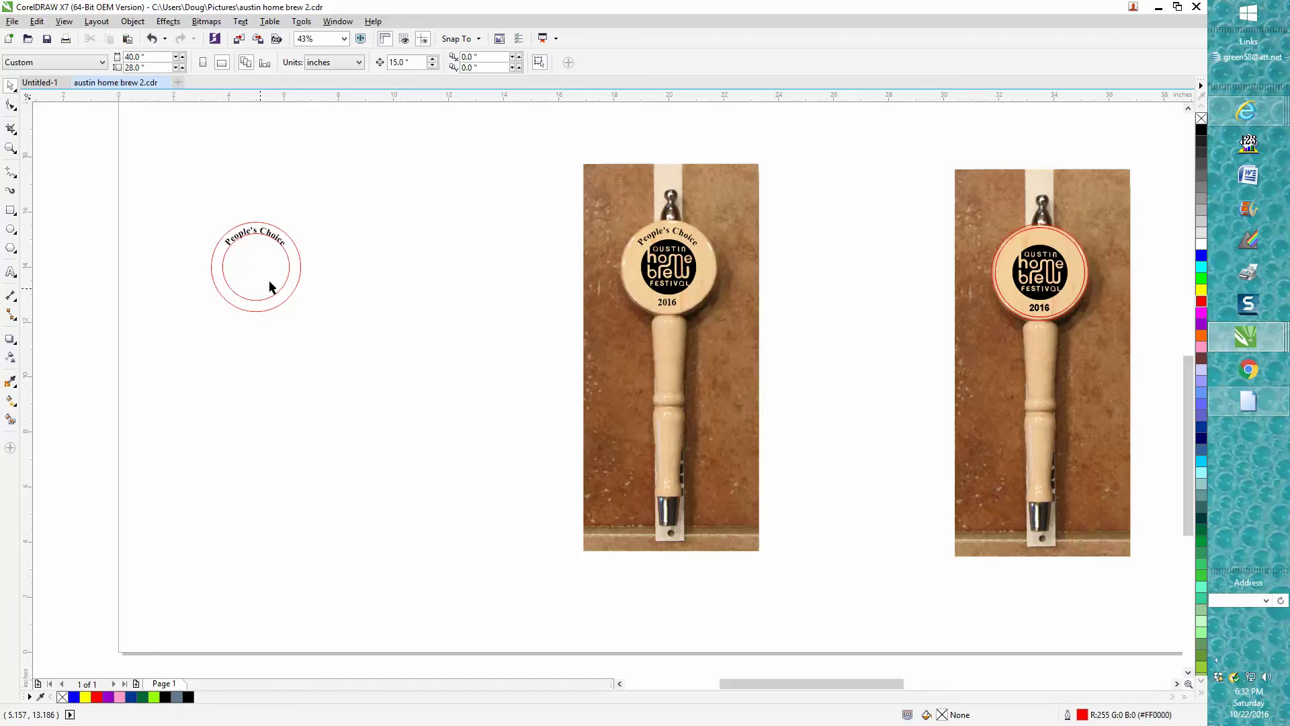
# Center the jig's outer red circle and the curved People's Choice text on the page, framing the badge
pyautogui.click(300, 267)
pyautogui.press('p')
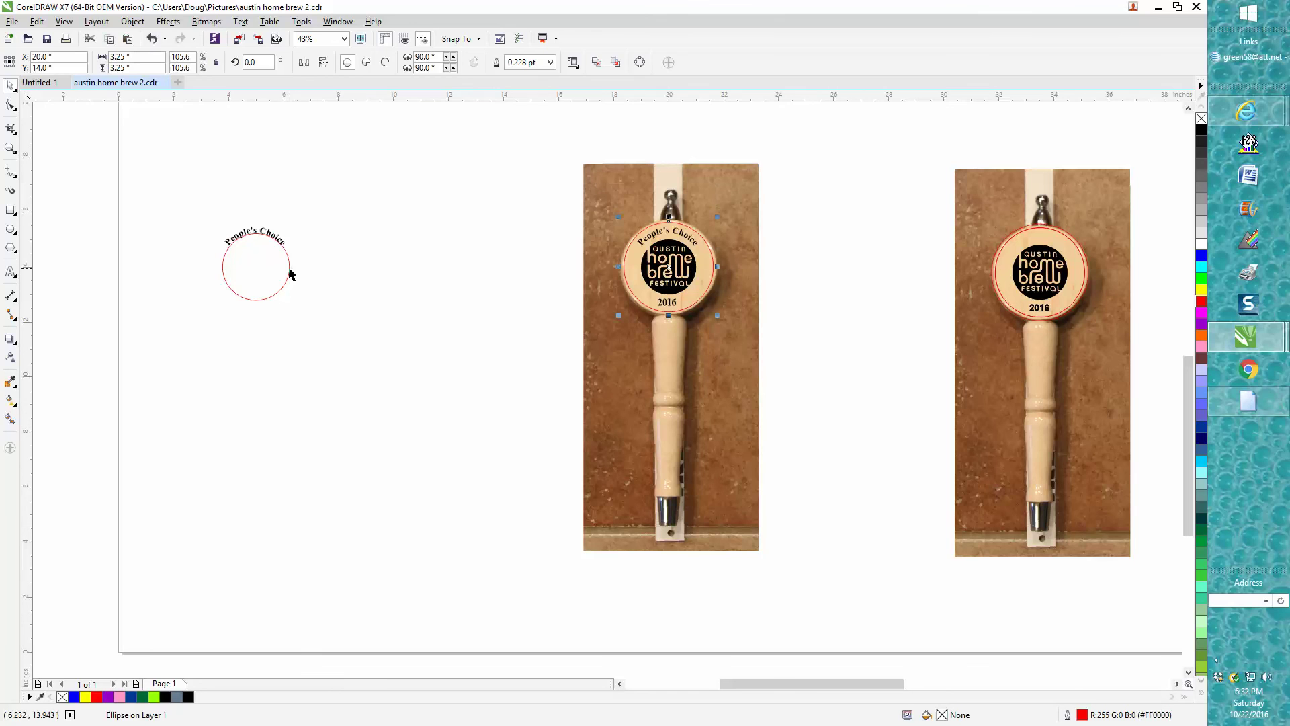
pyautogui.click(265, 278)
pyautogui.press('p')
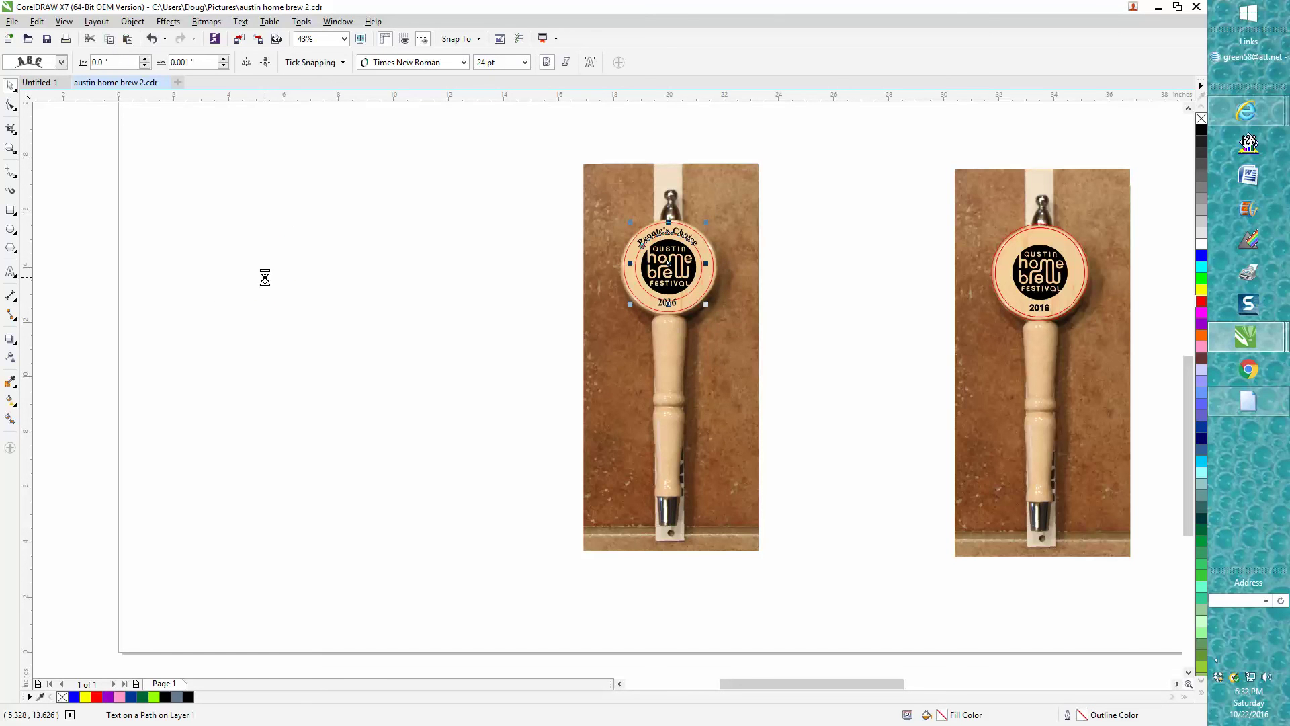
pyautogui.click(10, 148)
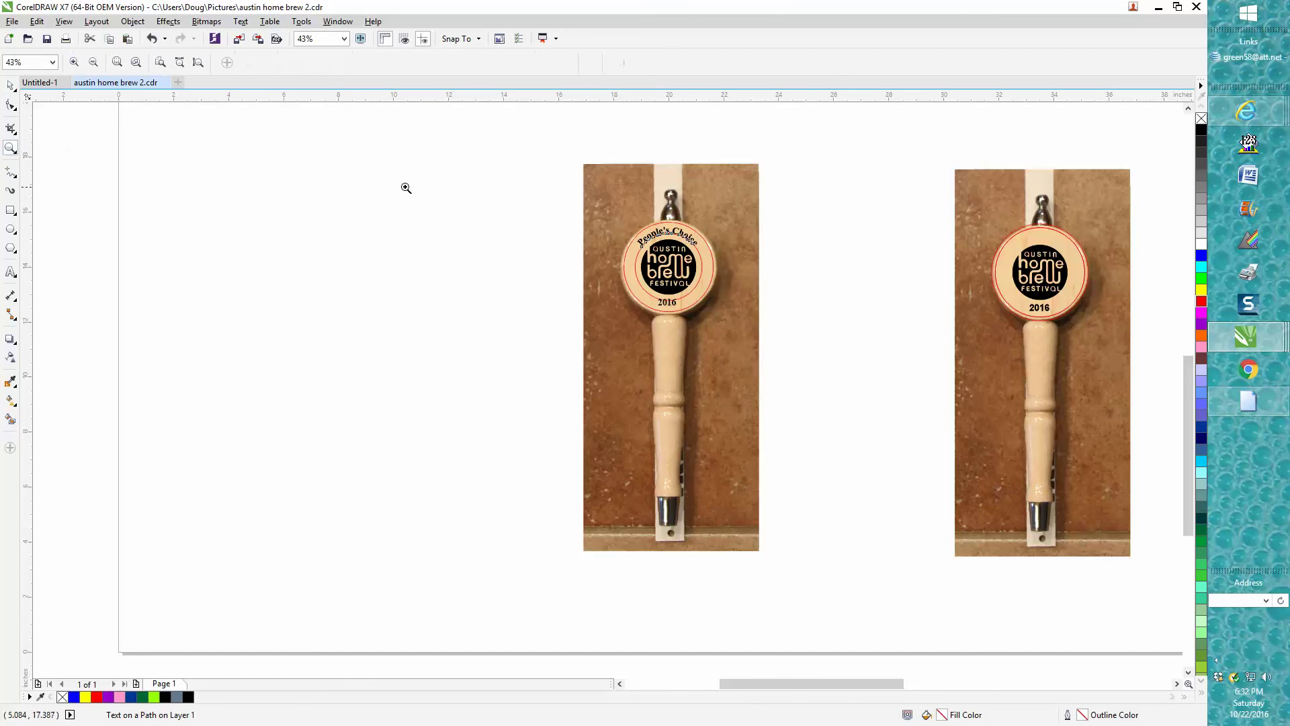
pyautogui.moveTo(575, 202); pyautogui.dragTo(583, 239)
pyautogui.moveTo(662, 281); pyautogui.dragTo(803, 336)
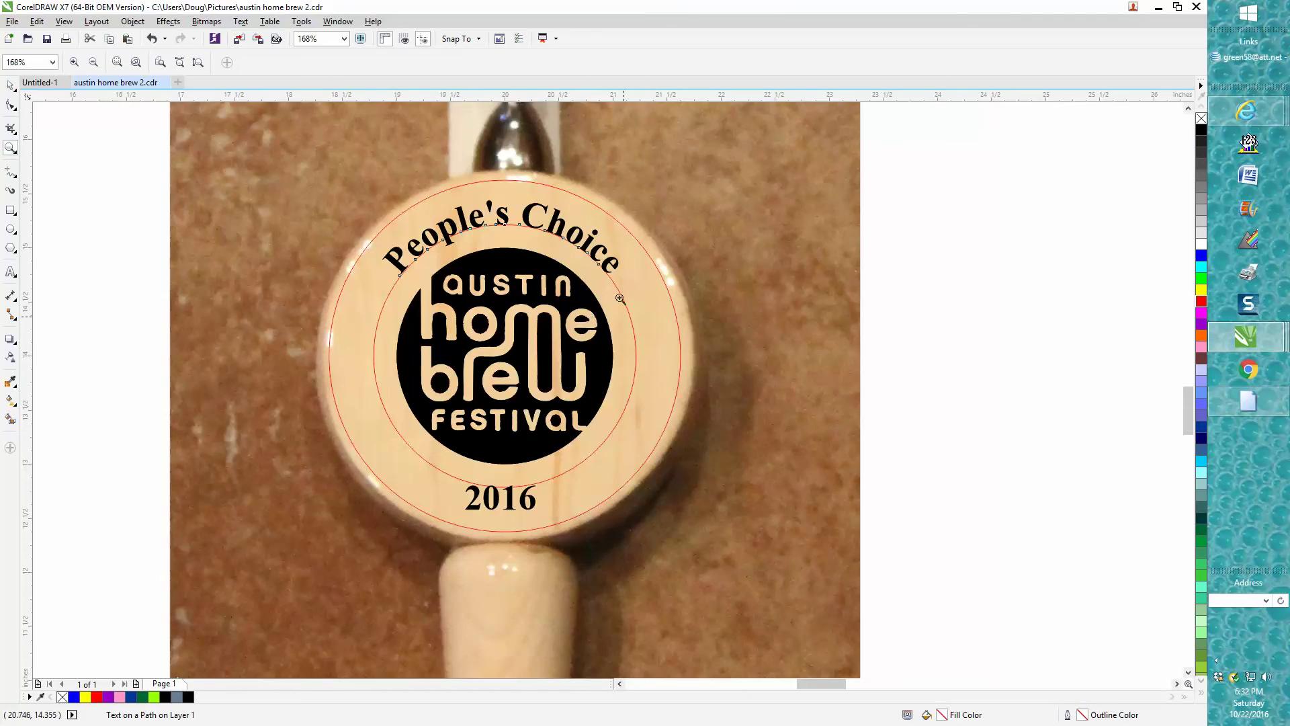